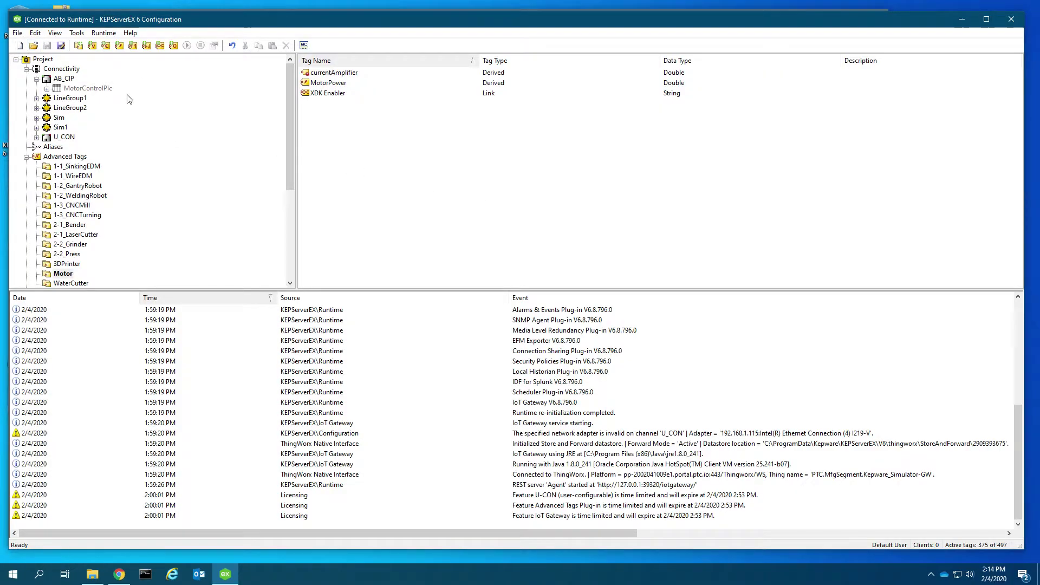
Step: Collapse the Advanced Tags and AB_CIP branches in the KEPServerEX project tree
{"action": "left_click", "coordinate": [26, 157]}
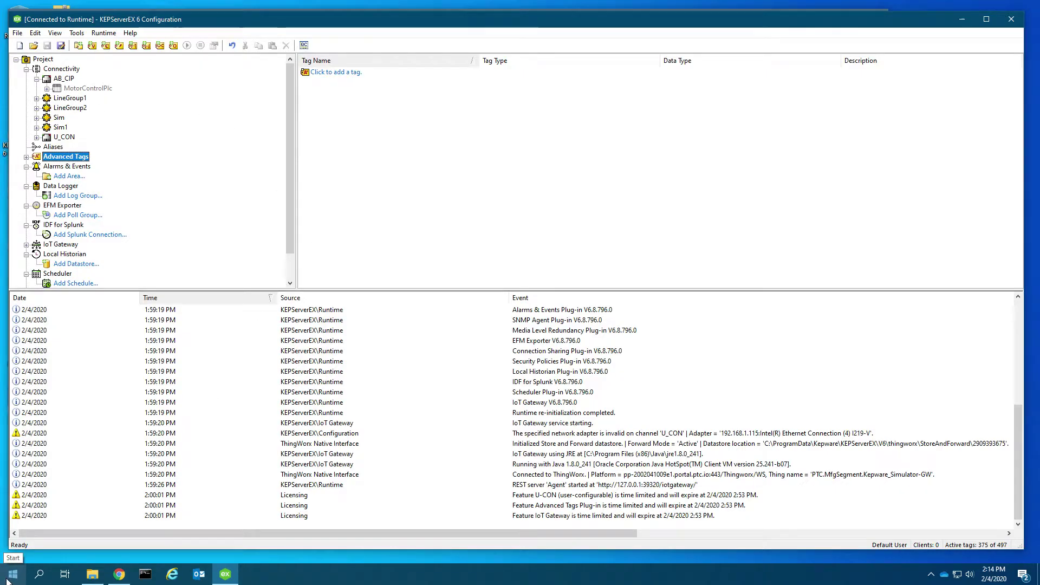
{"action": "left_click", "coordinate": [36, 78]}
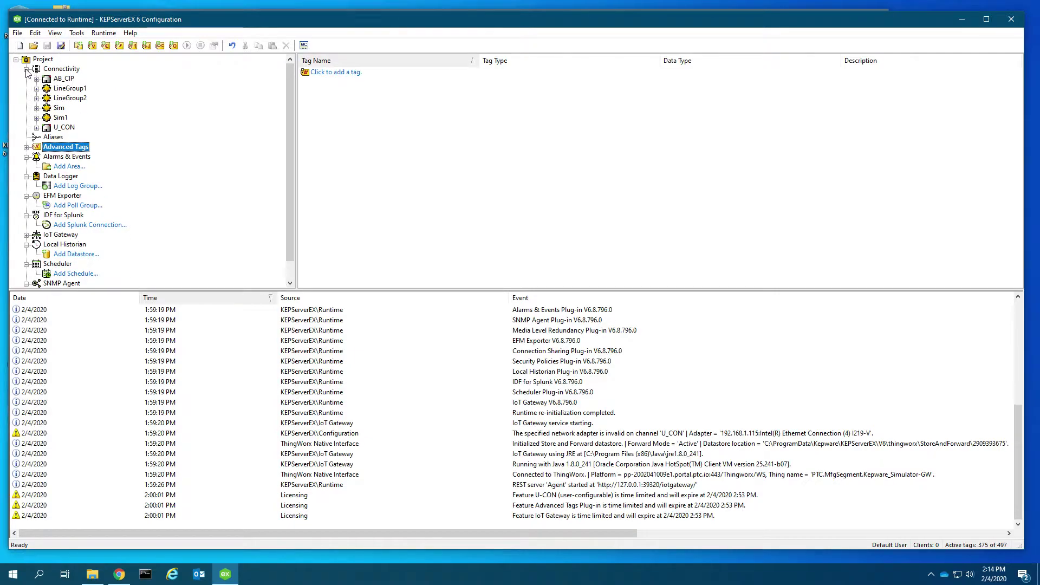
{"action": "right_click", "coordinate": [43, 58]}
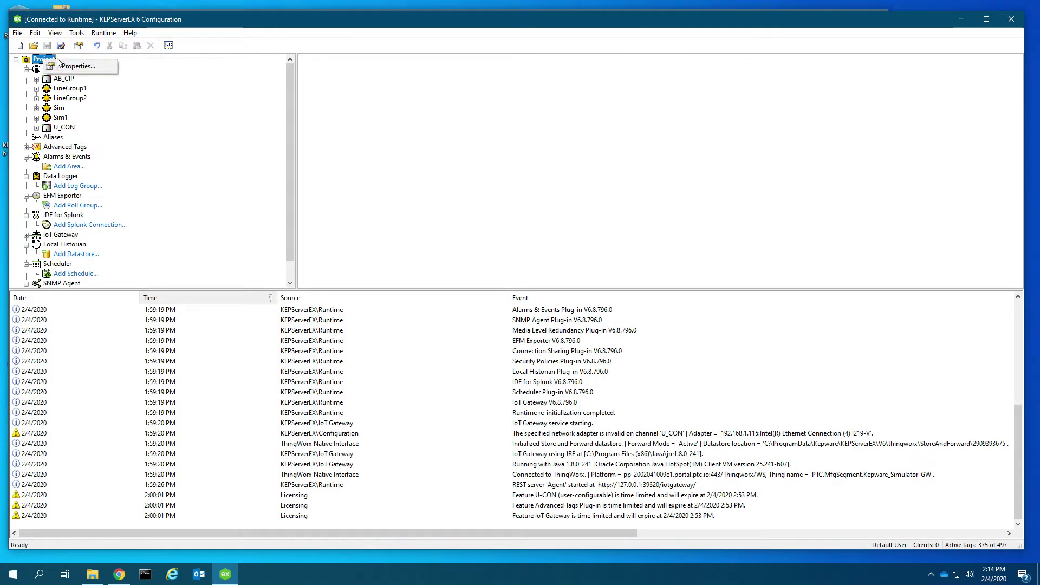
{"action": "left_click", "coordinate": [97, 65]}
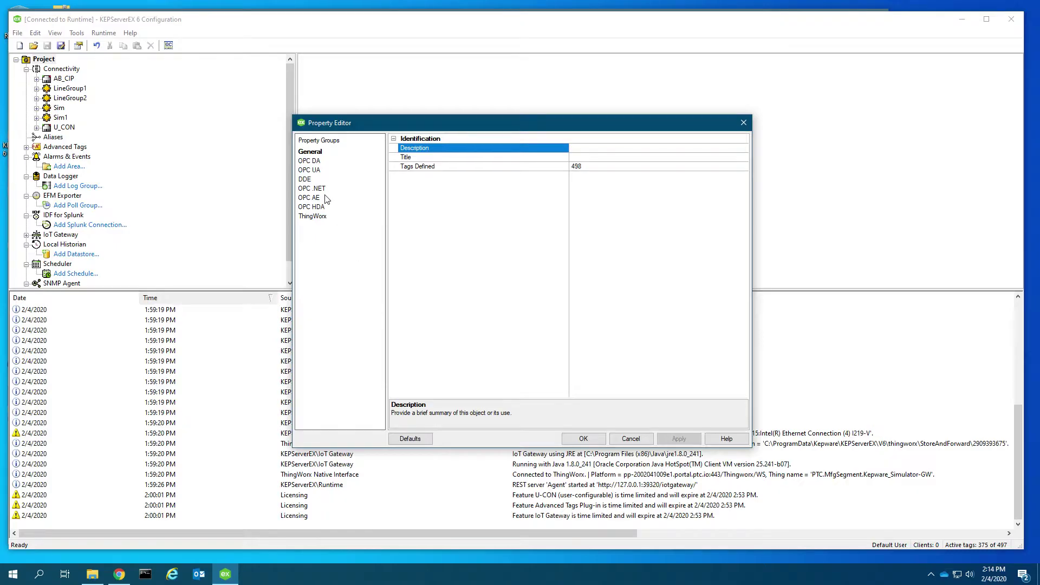
{"action": "left_click", "coordinate": [325, 172]}
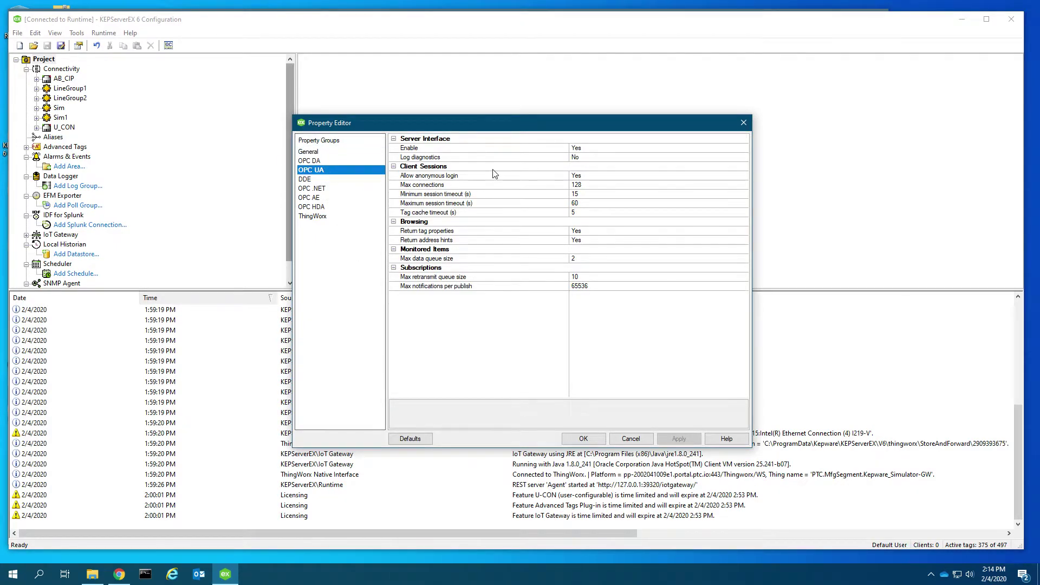
{"action": "left_click", "coordinate": [594, 147]}
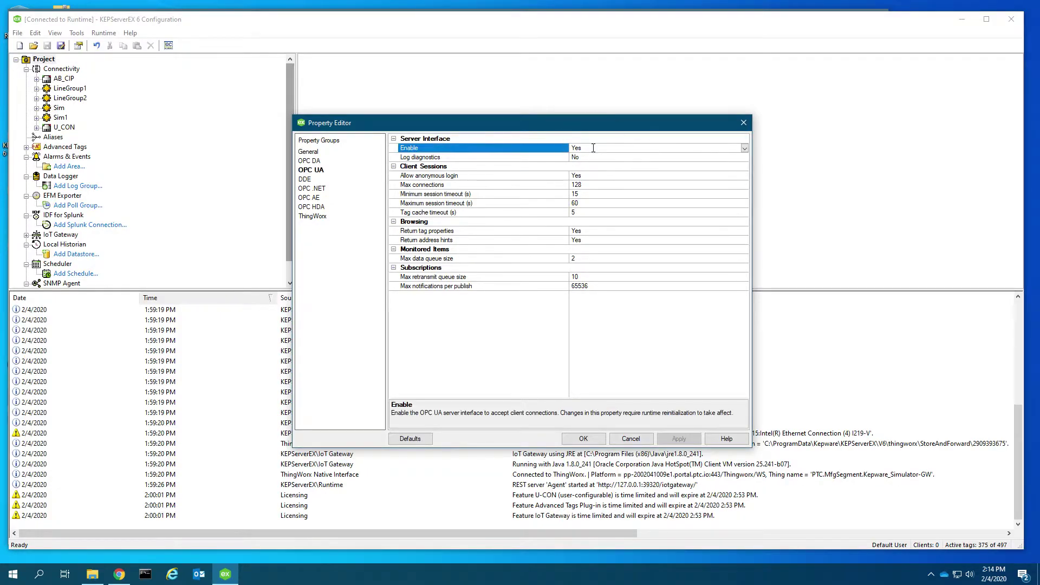
{"action": "left_click", "coordinate": [644, 157]}
{"action": "left_click", "coordinate": [650, 158]}
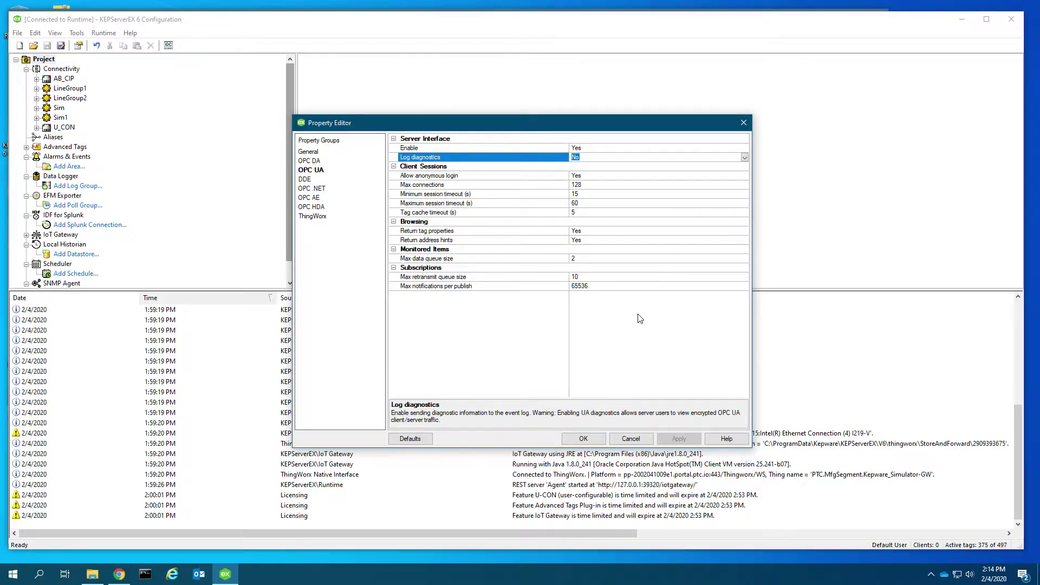
{"action": "left_click", "coordinate": [560, 377]}
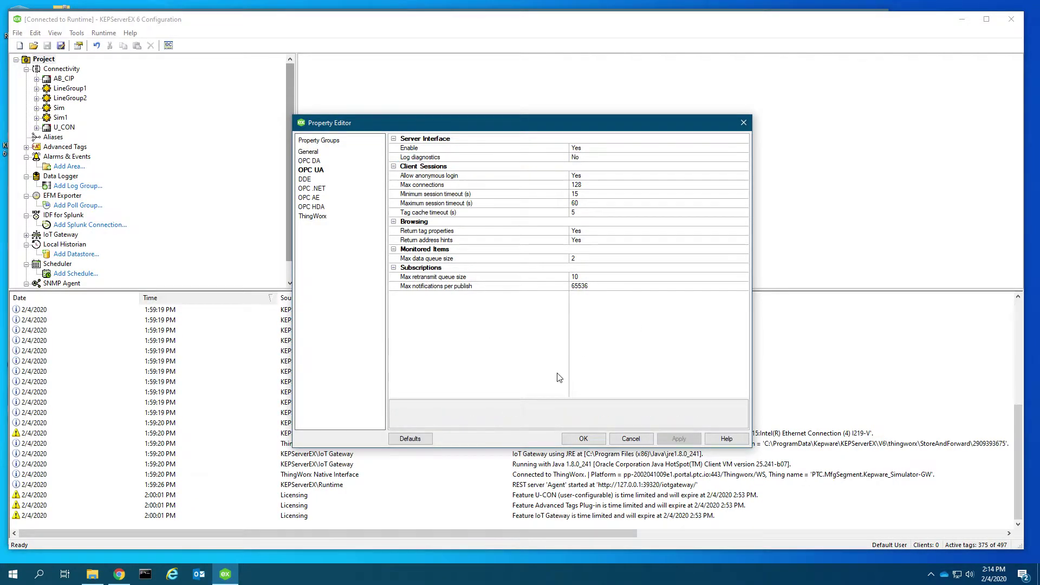
{"action": "left_click", "coordinate": [632, 440]}
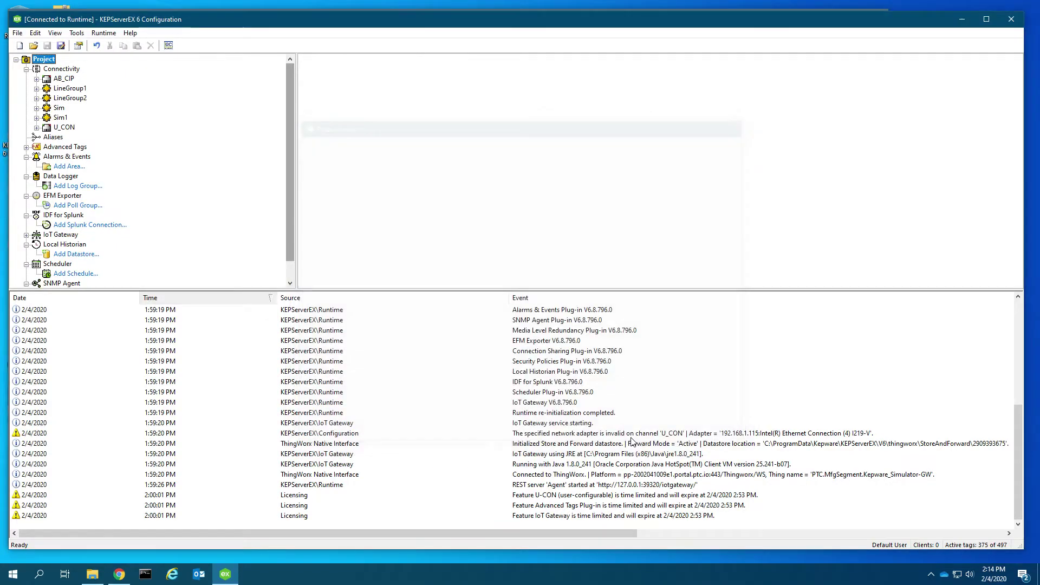
Step: Minimize KEPServerEX and Chrome, then launch OPC UA Configuration from the Start menu's Kepware folder
{"action": "left_click", "coordinate": [965, 18]}
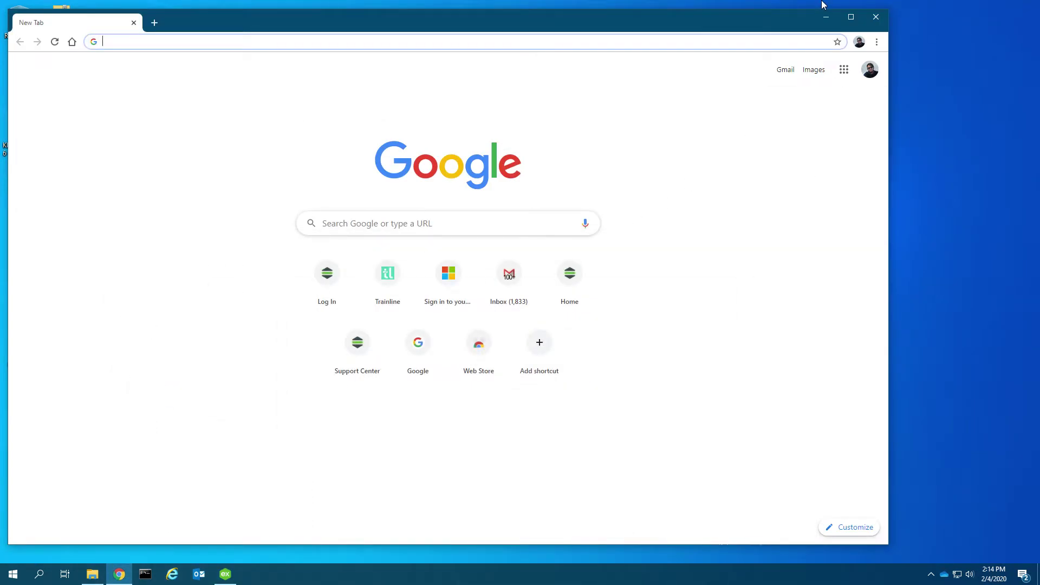
{"action": "left_click", "coordinate": [826, 17]}
{"action": "left_click", "coordinate": [13, 574]}
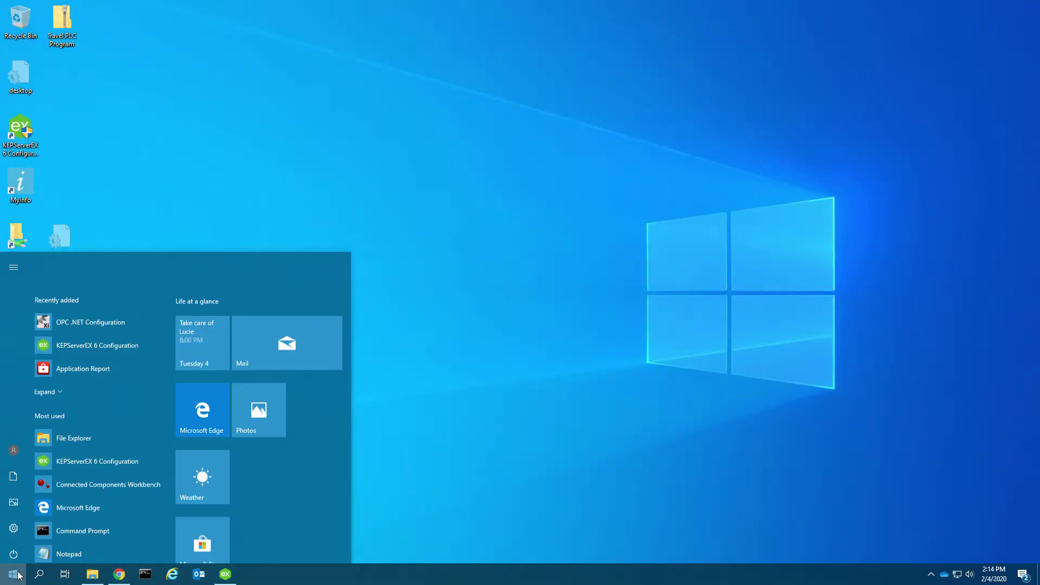
{"action": "scroll", "coordinate": [79, 456], "scroll_direction": "down", "scroll_amount": 8}
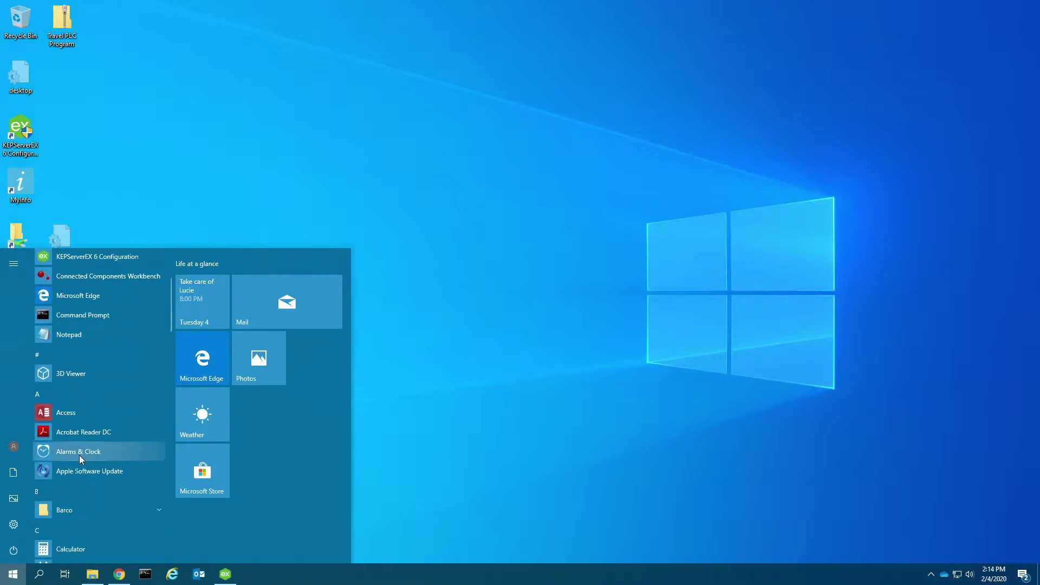
{"action": "scroll", "coordinate": [79, 454], "scroll_direction": "down", "scroll_amount": 5}
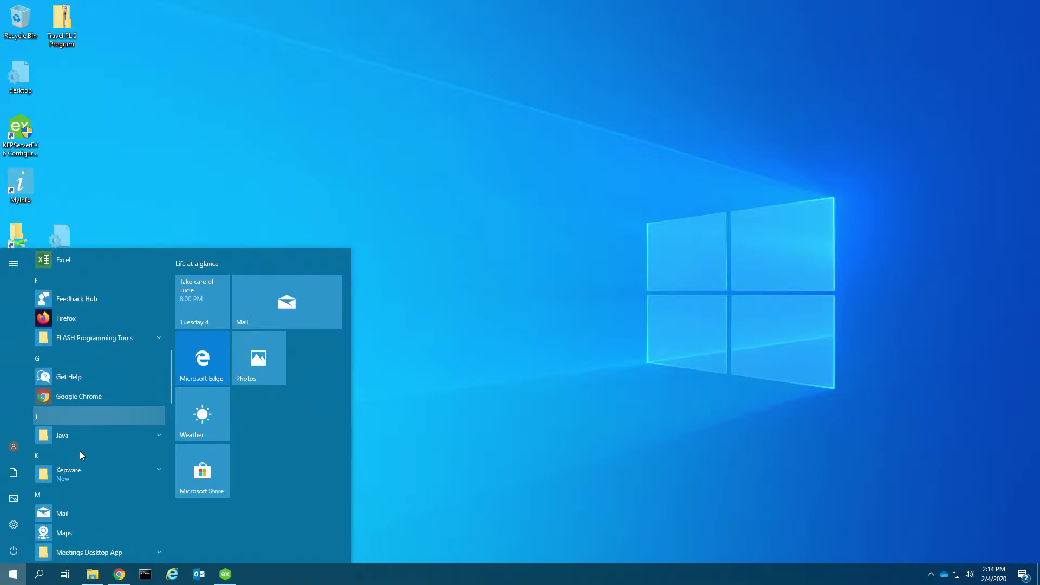
{"action": "left_click", "coordinate": [74, 331]}
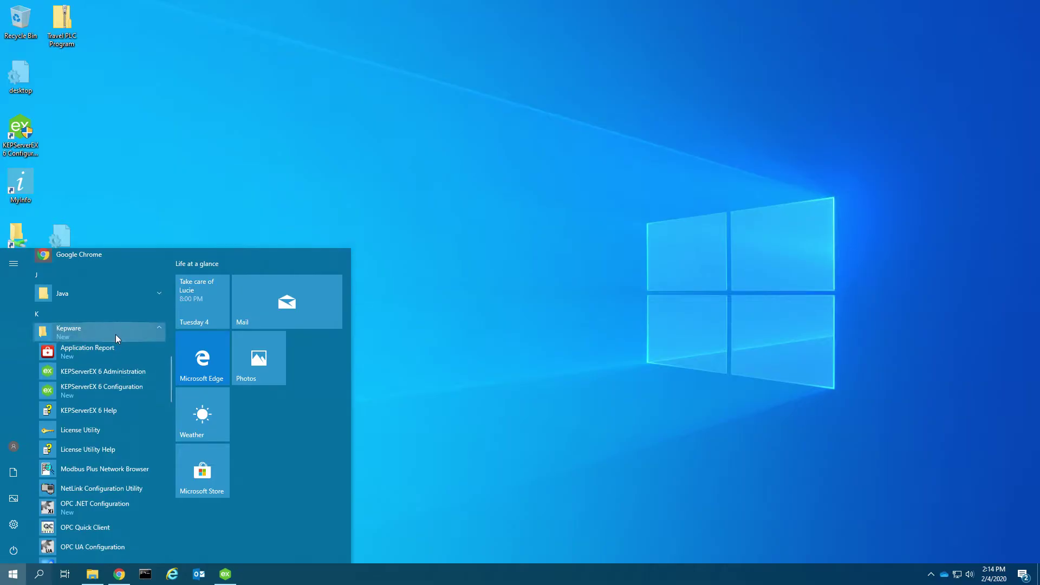
{"action": "scroll", "coordinate": [122, 373], "scroll_direction": "down", "scroll_amount": 1}
{"action": "scroll", "coordinate": [121, 377], "scroll_direction": "down", "scroll_amount": 1}
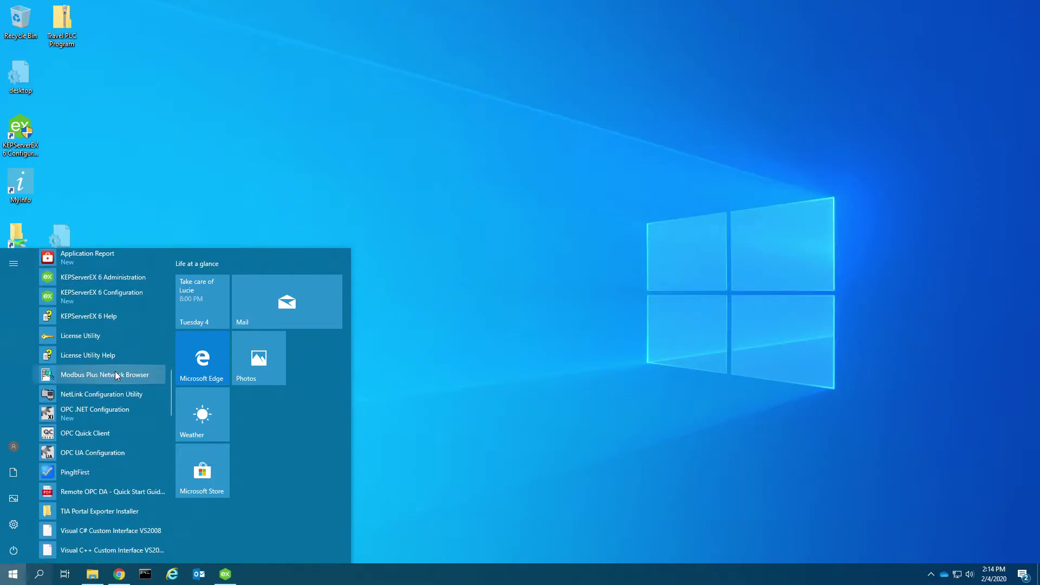
{"action": "left_click", "coordinate": [100, 454]}
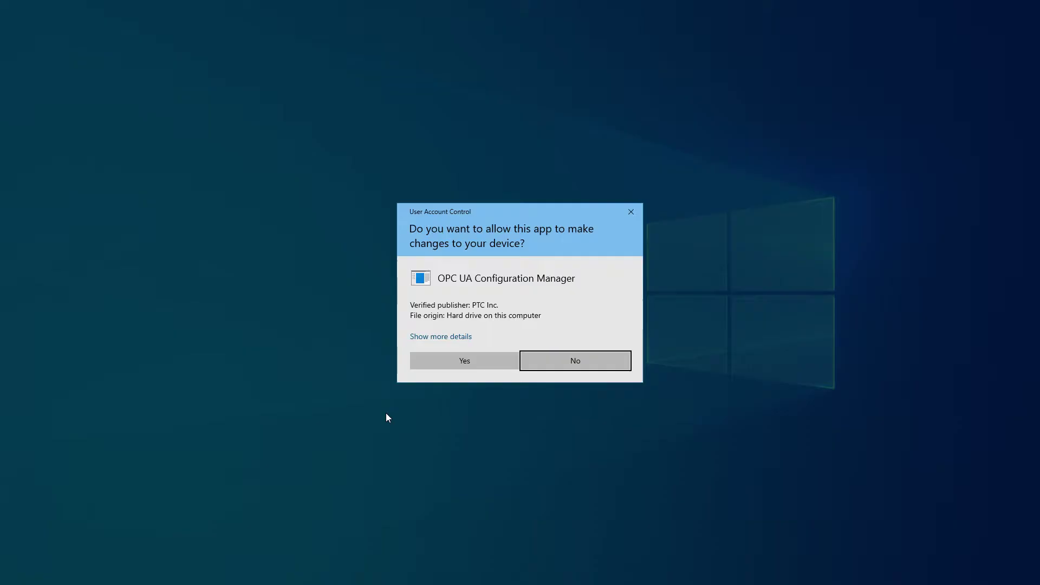
Step: Allow the UAC prompt, reposition the window, and review the 127.0.0.1 and geva1V2 endpoints
{"action": "left_click", "coordinate": [437, 361]}
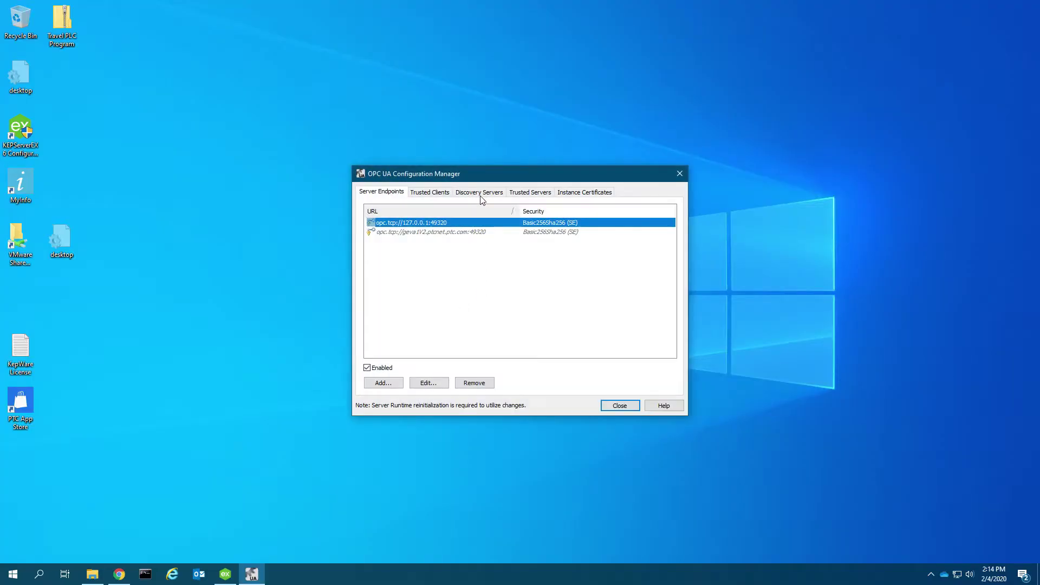
{"action": "left_click_drag", "start_coordinate": [483, 171], "coordinate": [336, 128]}
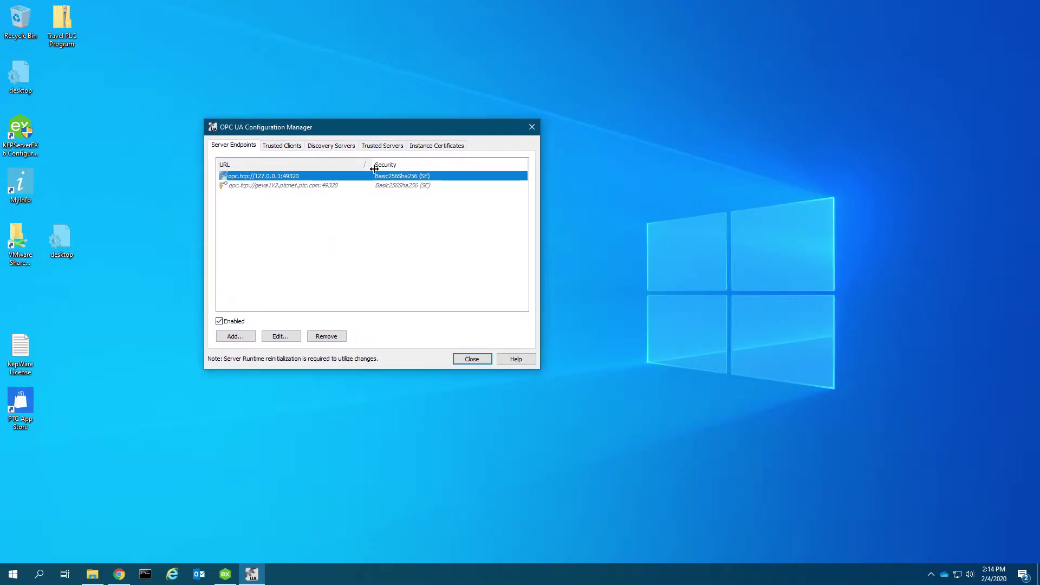
{"action": "left_click", "coordinate": [335, 237]}
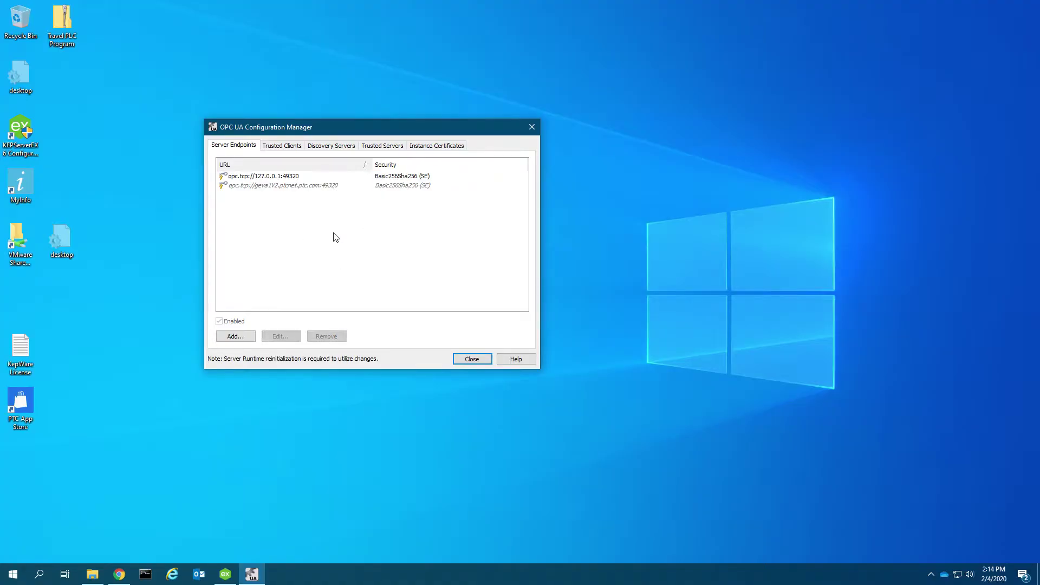
{"action": "left_click", "coordinate": [315, 178]}
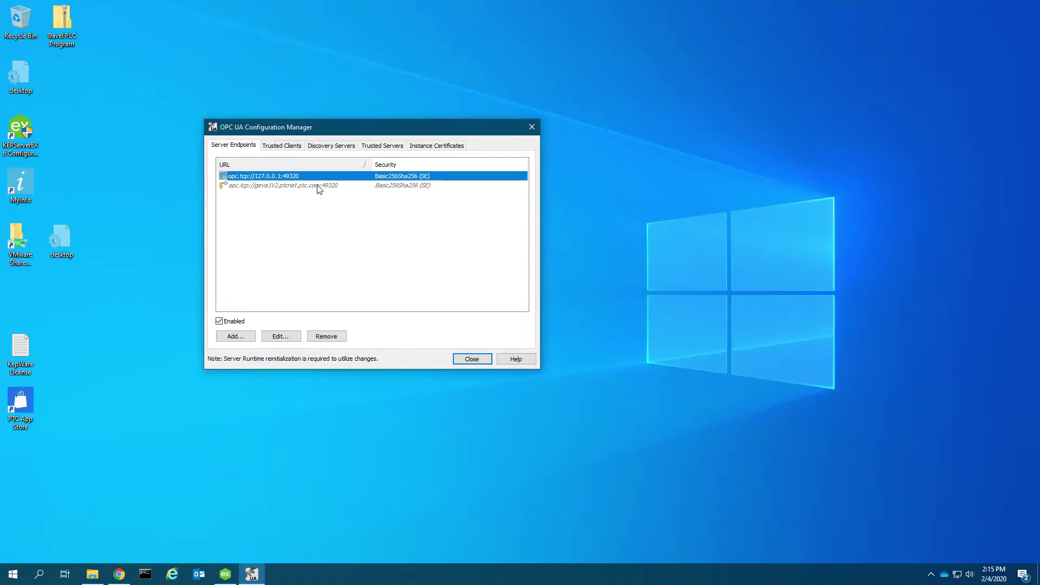
{"action": "left_click", "coordinate": [318, 186]}
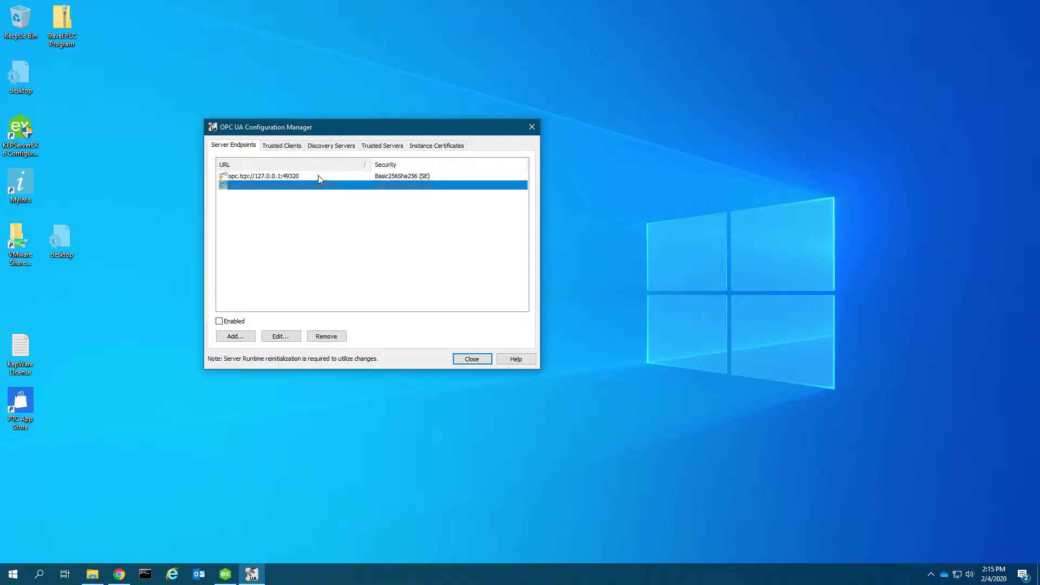
{"action": "left_click", "coordinate": [290, 176]}
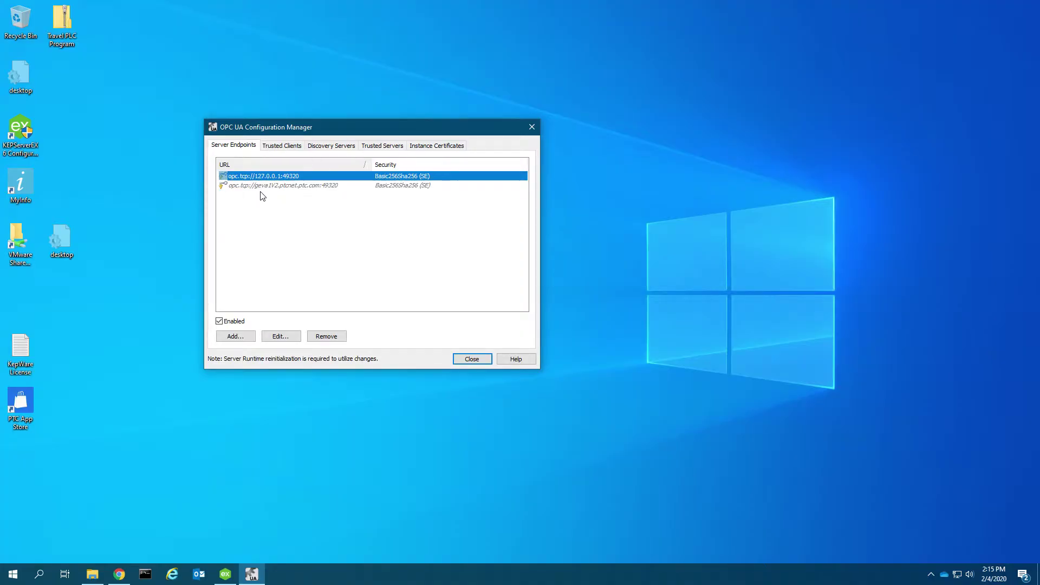
{"action": "left_click", "coordinate": [289, 187]}
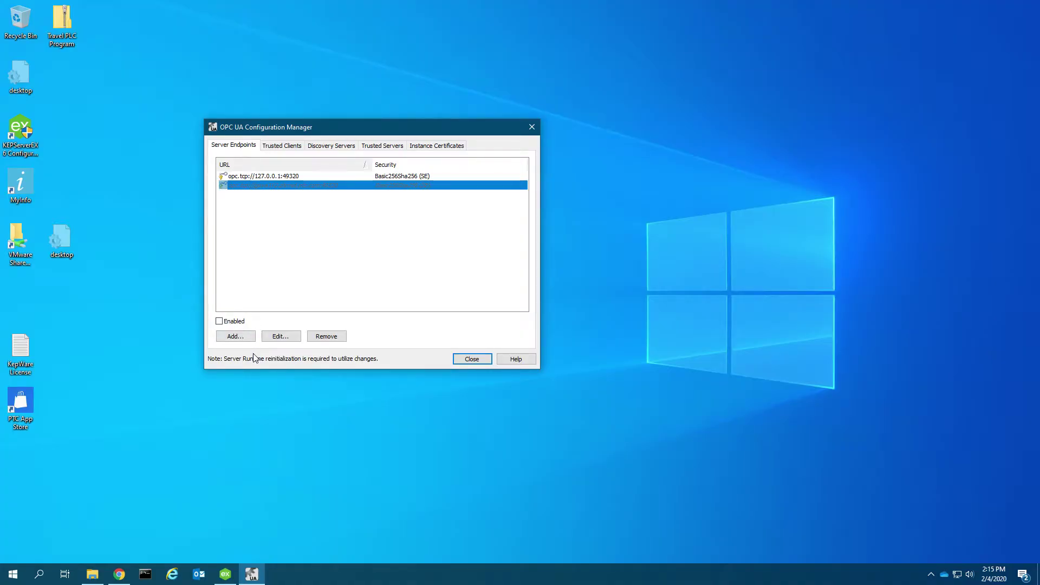
Step: Enable the geva1V2.ptcnet.ptc.com:49320 endpoint and check the Trusted Clients and Server Endpoints lists
{"action": "left_click", "coordinate": [220, 322]}
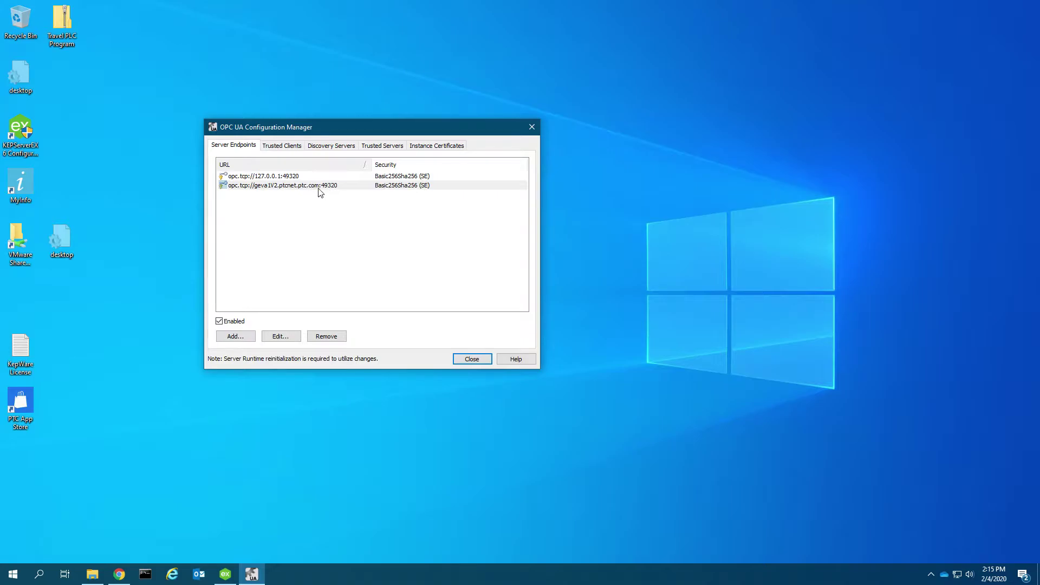
{"action": "left_click", "coordinate": [278, 148]}
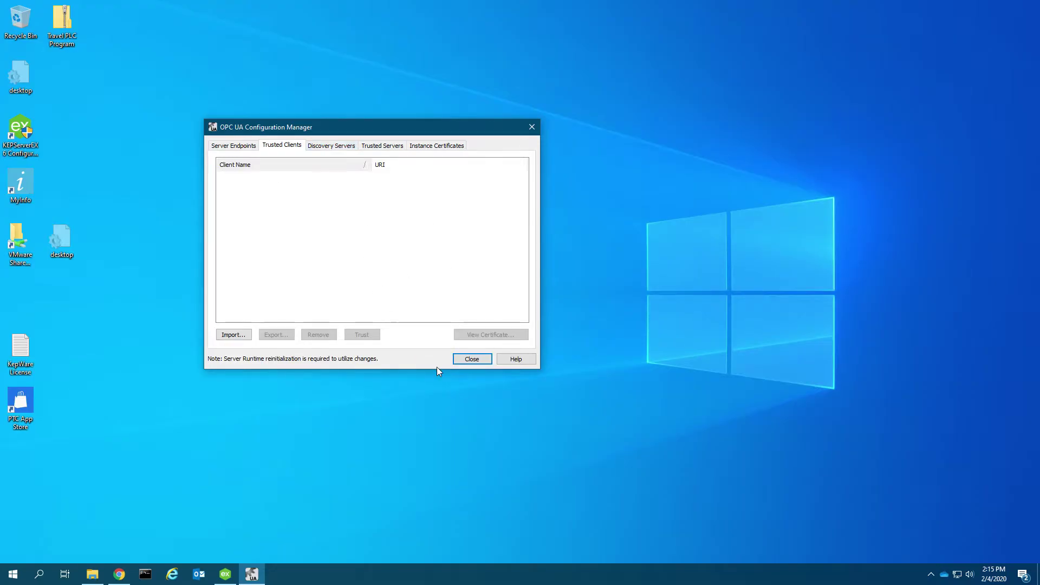
{"action": "left_click", "coordinate": [239, 143]}
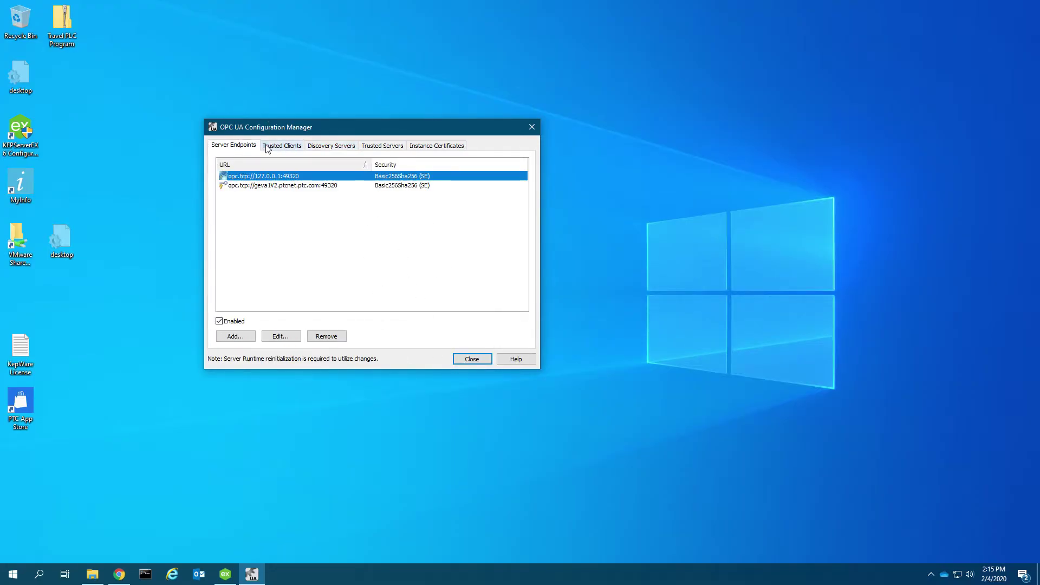
{"action": "left_click", "coordinate": [266, 187]}
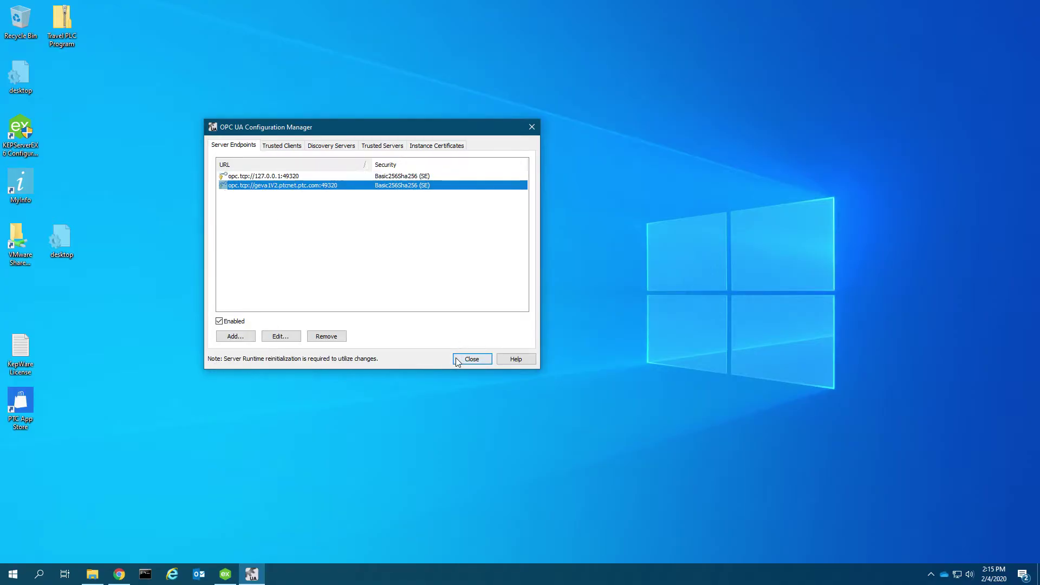
Step: Reinitialize the KEPServerEX runtime from the Runtime menu
{"action": "left_click", "coordinate": [226, 574]}
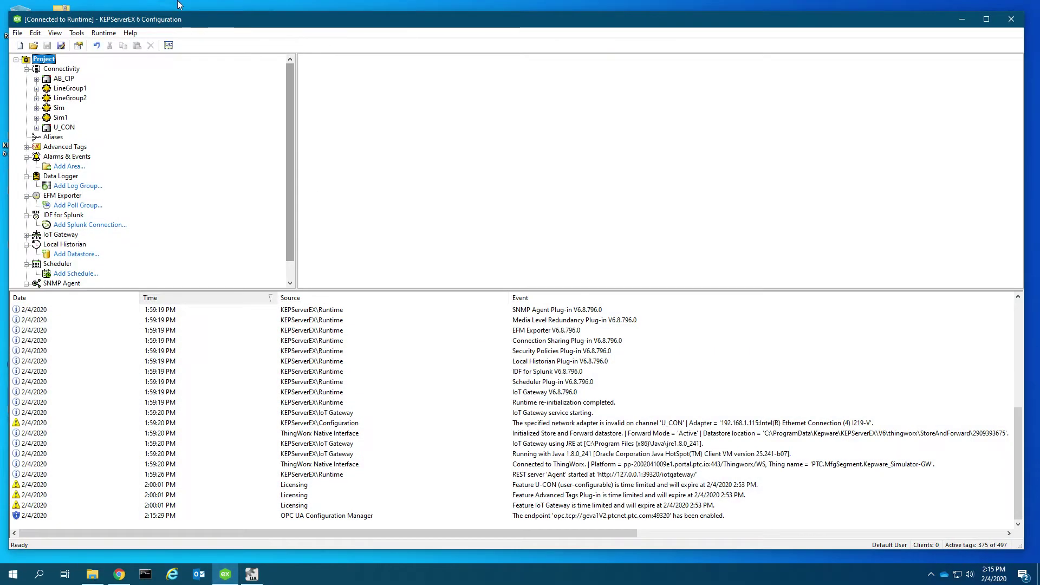
{"action": "left_click", "coordinate": [93, 35]}
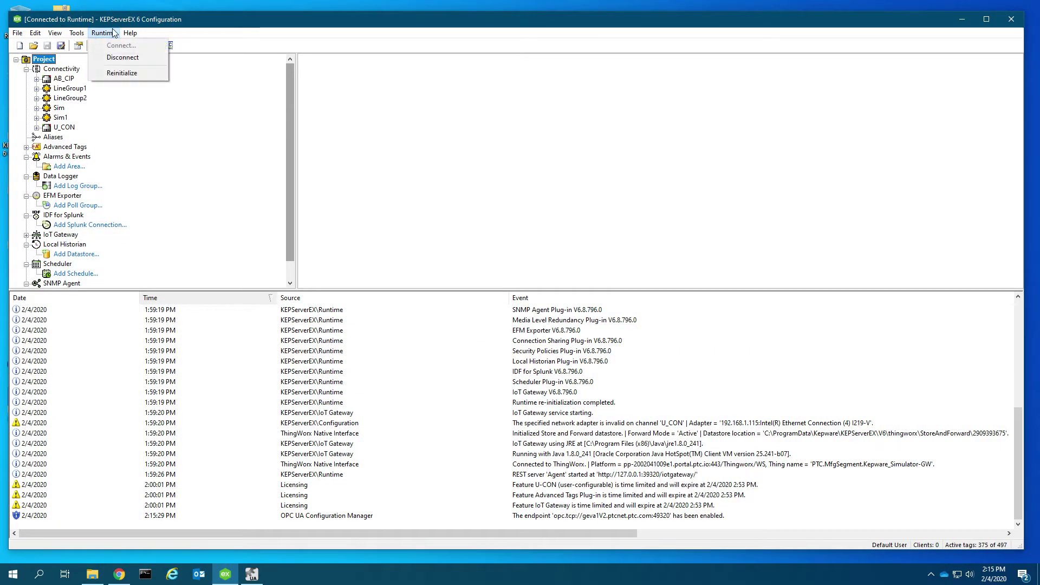
{"action": "left_click", "coordinate": [125, 76]}
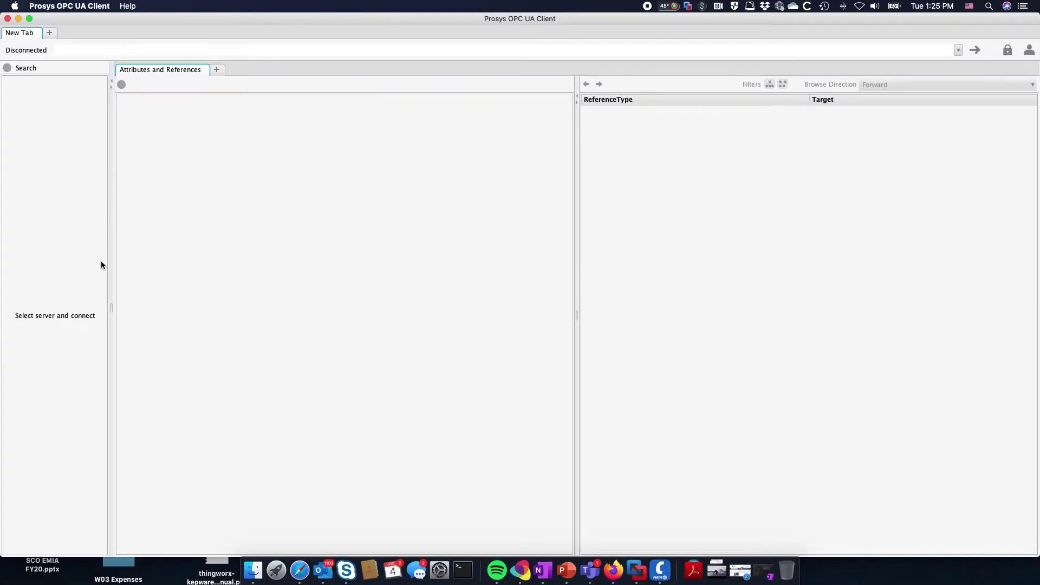
Step: Widen the Prosys Search panel, switch to the Windows machine, and minimize KEPServerEX
{"action": "left_click_drag", "start_coordinate": [111, 306], "coordinate": [114, 308]}
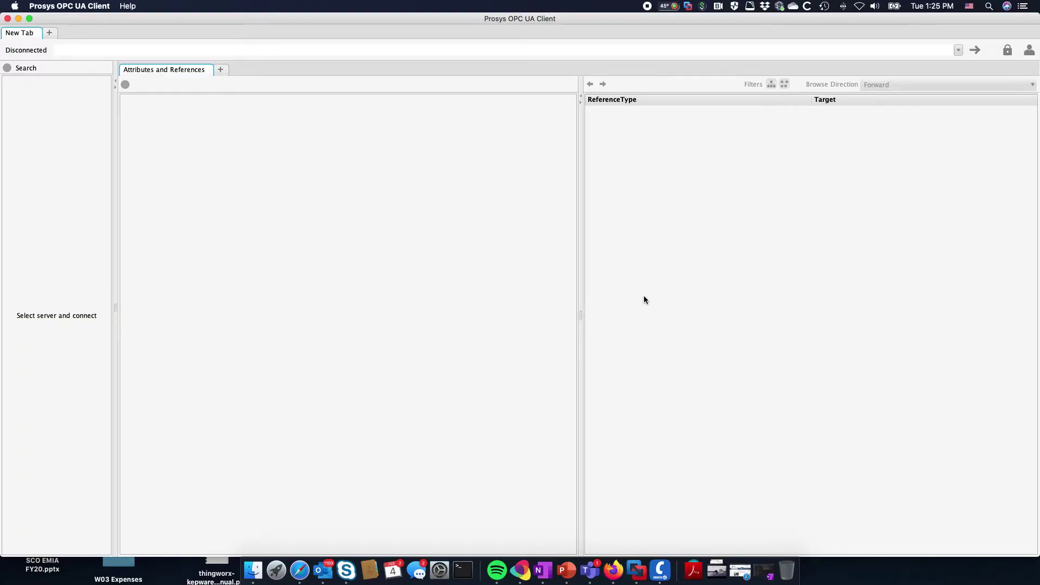
{"action": "key", "text": "ctrl+Right"}
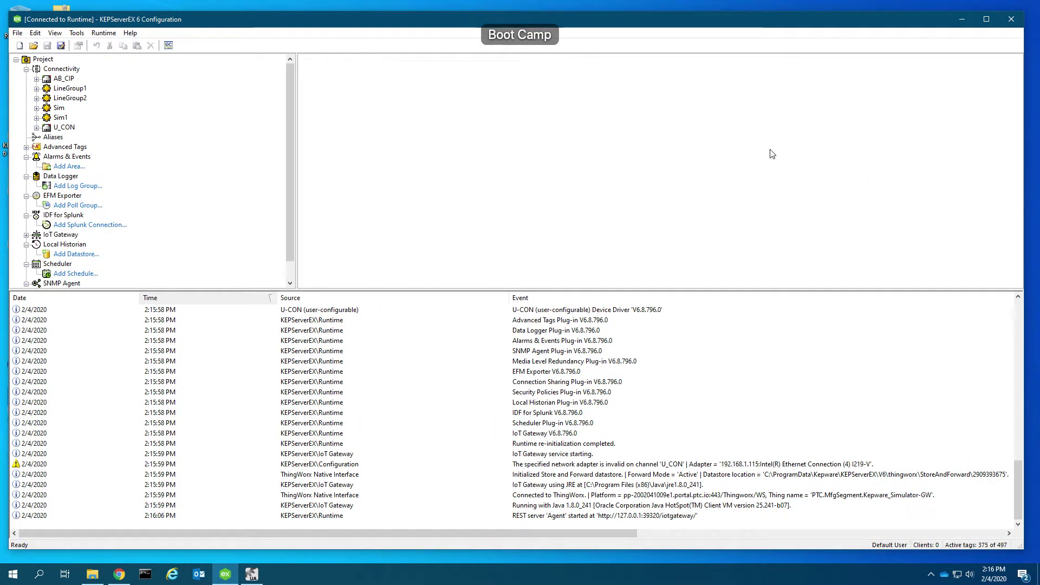
{"action": "left_click", "coordinate": [962, 19]}
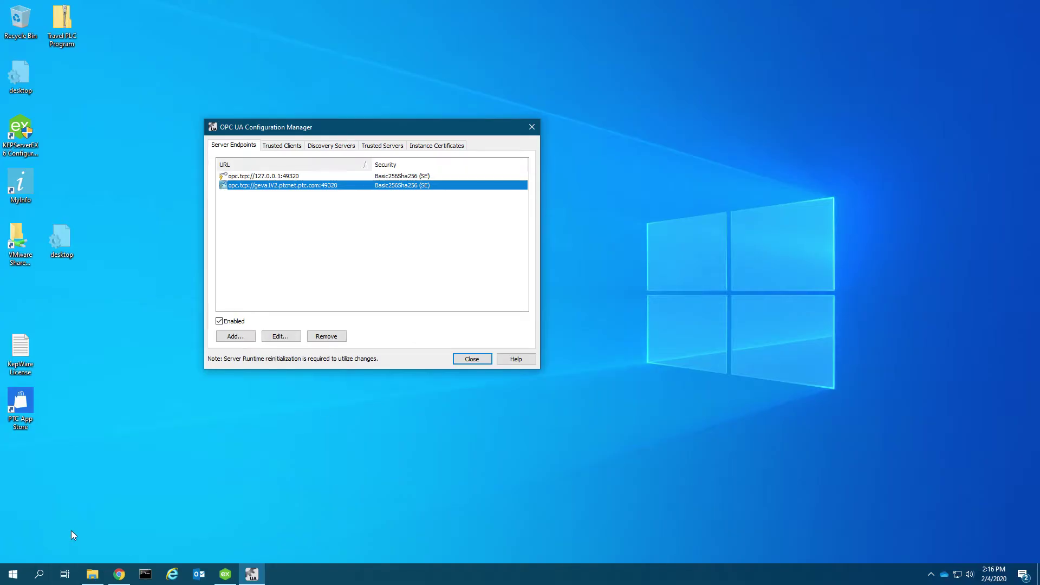
Step: Launch Windows Defender Firewall with Advanced Security by searching 'firewall' in the Start menu
{"action": "left_click", "coordinate": [8, 578]}
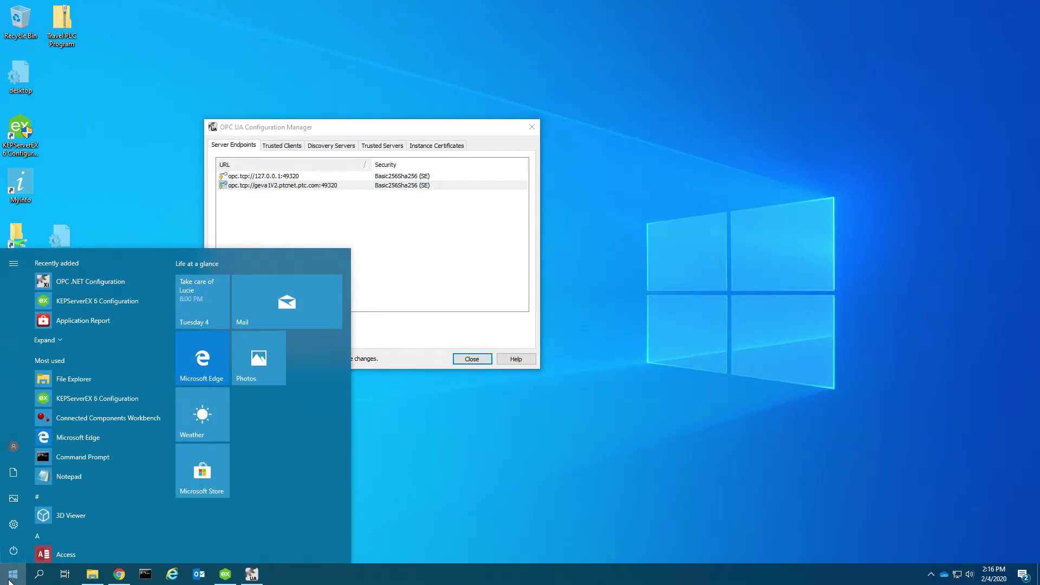
{"action": "type", "text": "firewall"}
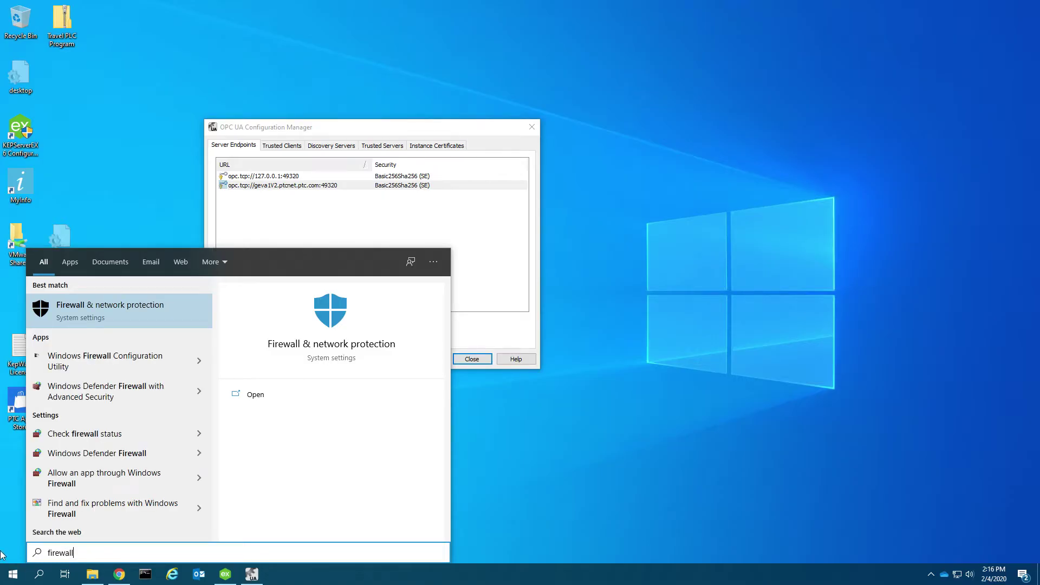
{"action": "left_click", "coordinate": [76, 389]}
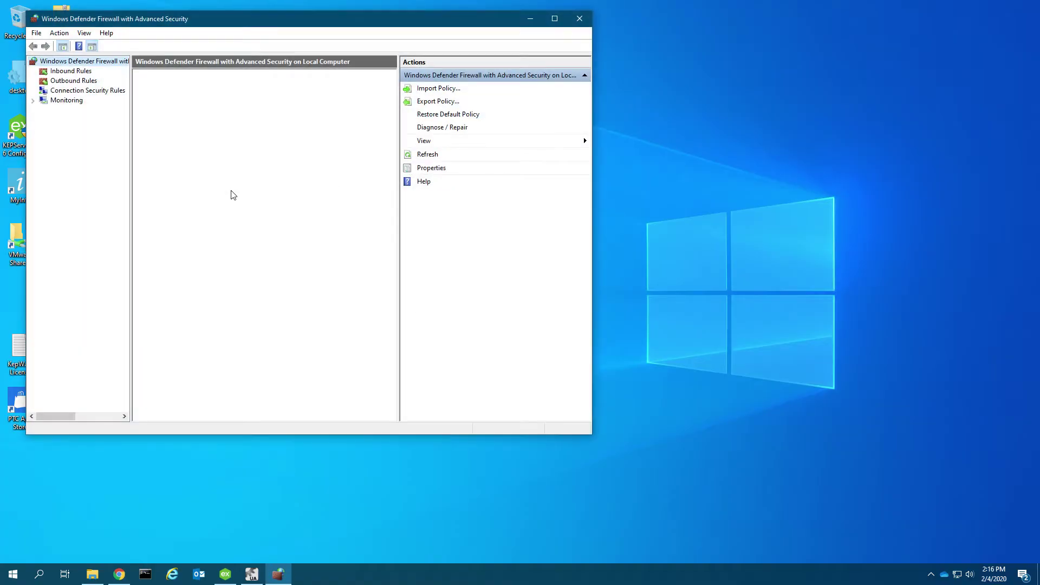
Step: Arrange the firewall console beside OPC UA Configuration Manager and show the Inbound Rules
{"action": "left_click_drag", "start_coordinate": [386, 20], "coordinate": [813, 19]}
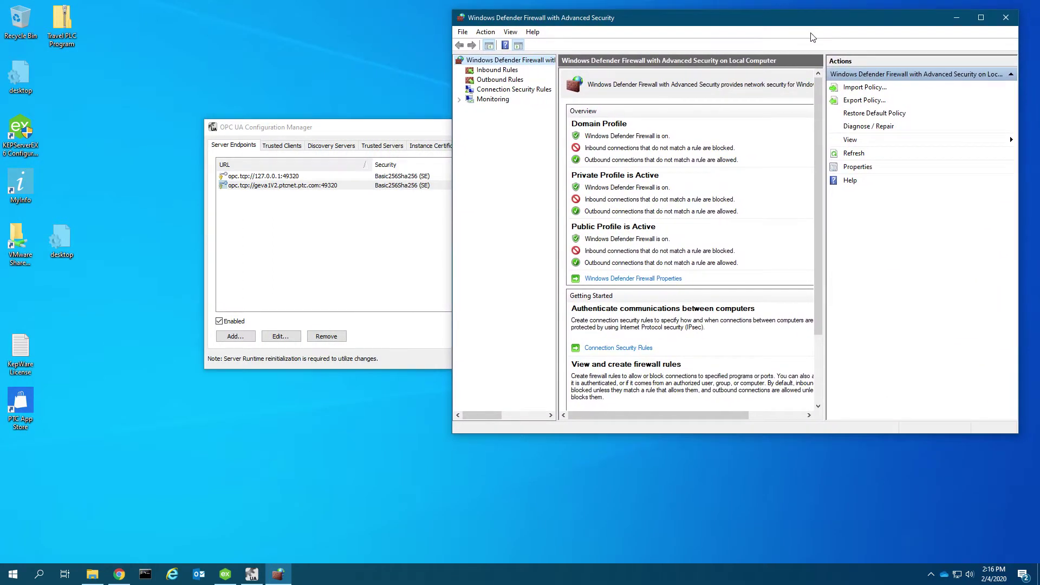
{"action": "left_click_drag", "start_coordinate": [402, 127], "coordinate": [245, 66]}
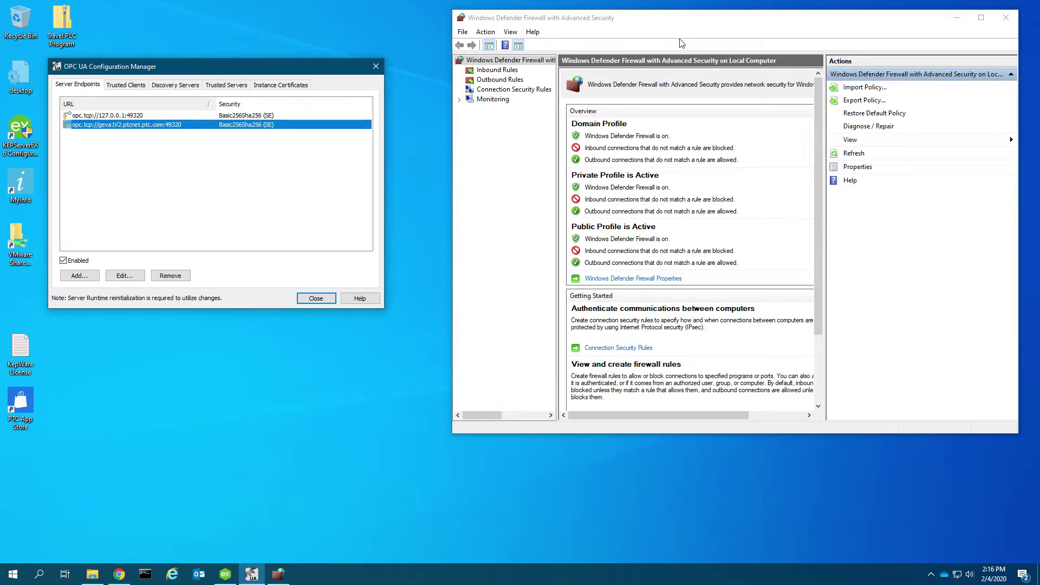
{"action": "left_click", "coordinate": [681, 20]}
{"action": "left_click_drag", "start_coordinate": [453, 417], "coordinate": [286, 403]}
{"action": "left_click", "coordinate": [334, 72]}
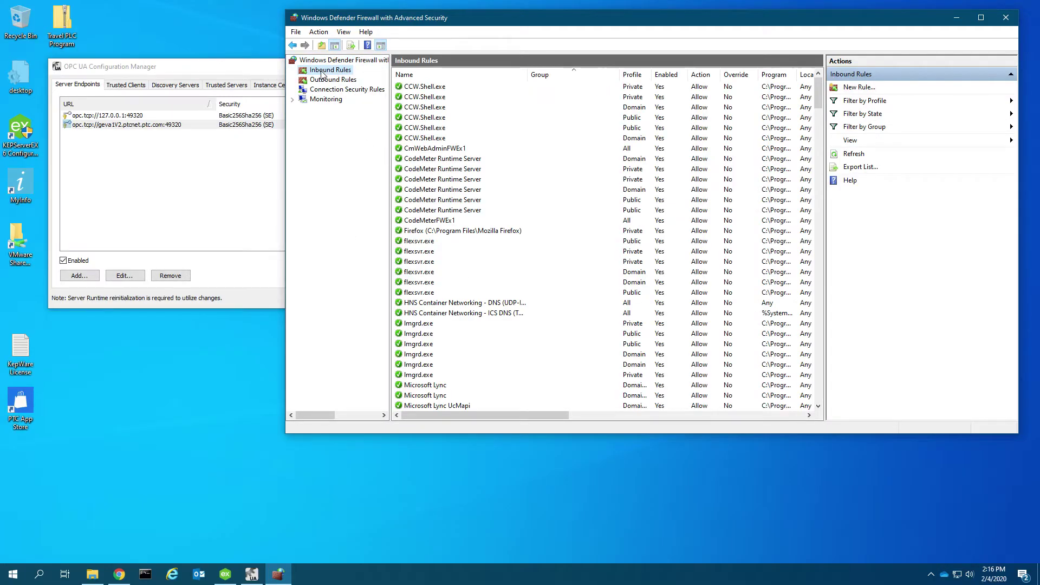
{"action": "left_click", "coordinate": [322, 72]}
Step: Start a new Port inbound rule with TCP local port 493 entered
{"action": "left_click", "coordinate": [866, 91]}
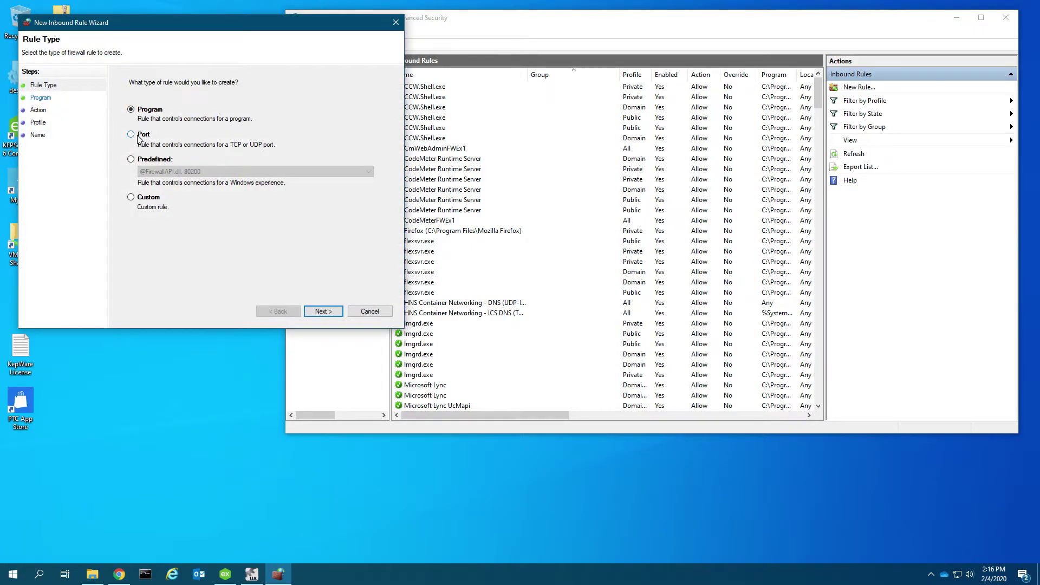
{"action": "left_click", "coordinate": [131, 135]}
{"action": "left_click", "coordinate": [318, 312]}
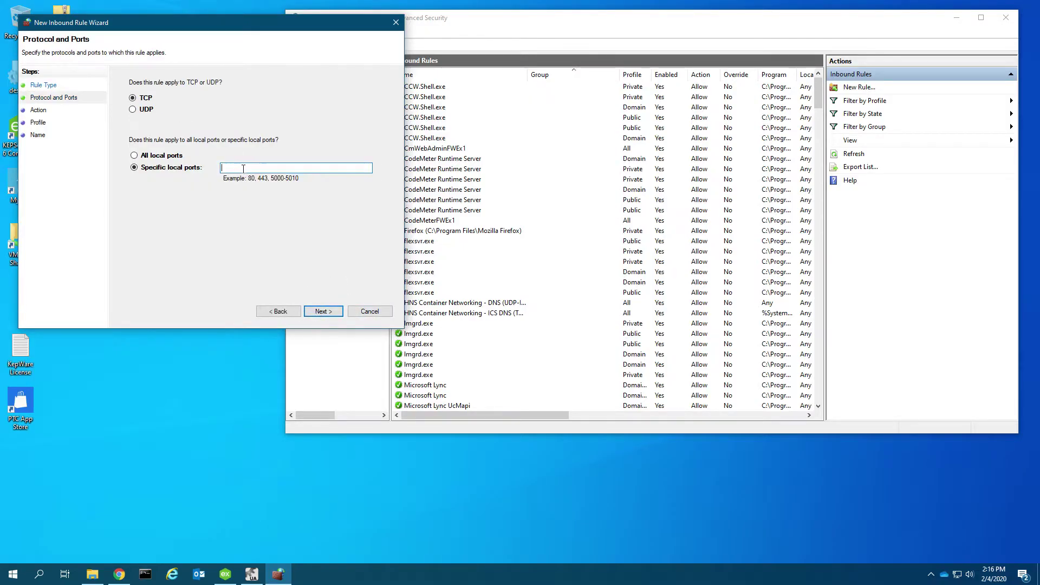
{"action": "left_click_drag", "start_coordinate": [243, 25], "coordinate": [266, 188]}
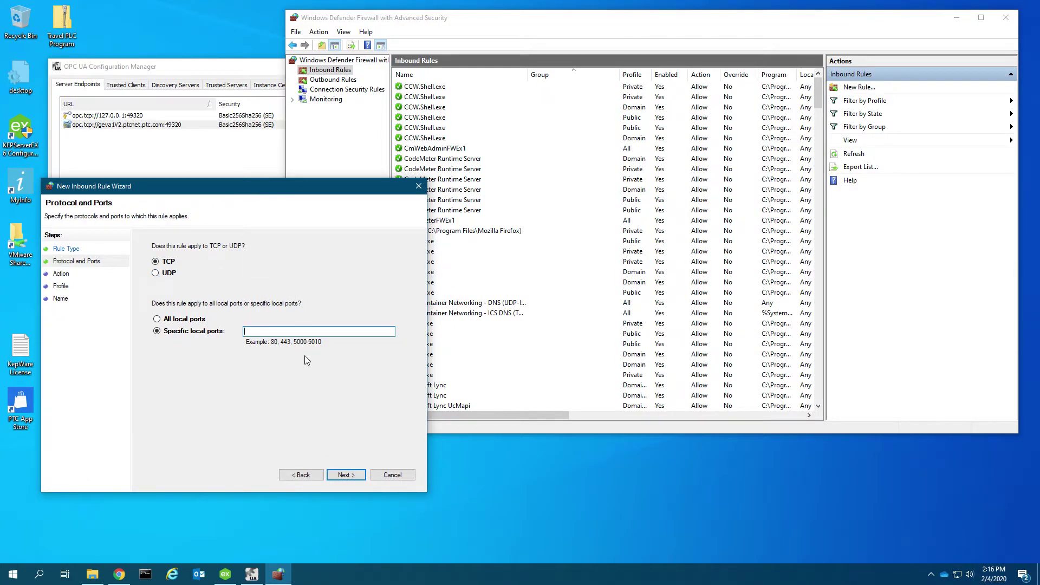
{"action": "type", "text": "49320"}
{"action": "left_click", "coordinate": [346, 475]}
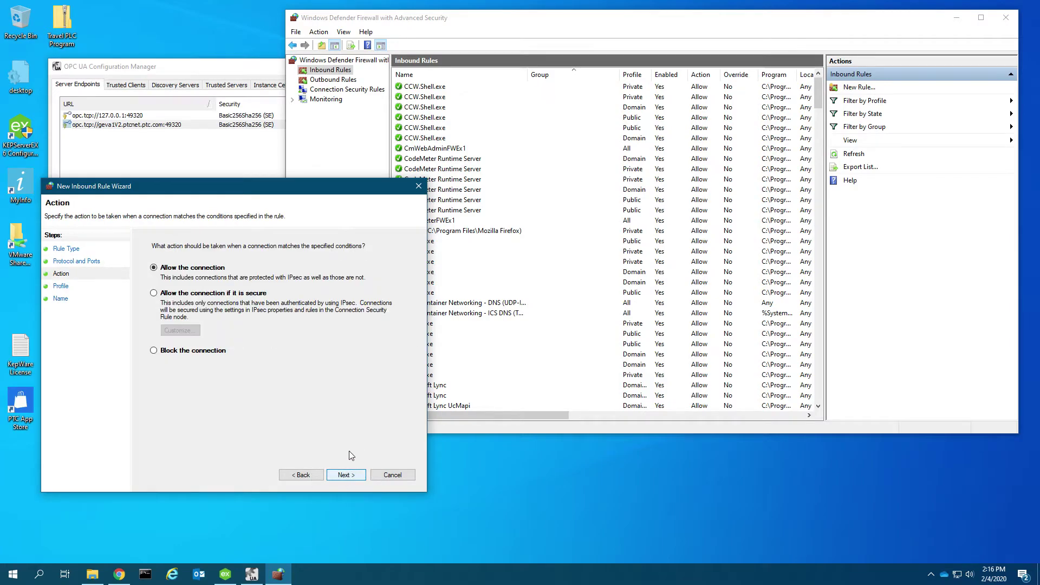
Step: Allow the connection and apply the rule only to Domain and Private profiles
{"action": "left_click", "coordinate": [362, 476]}
{"action": "left_click", "coordinate": [162, 327]}
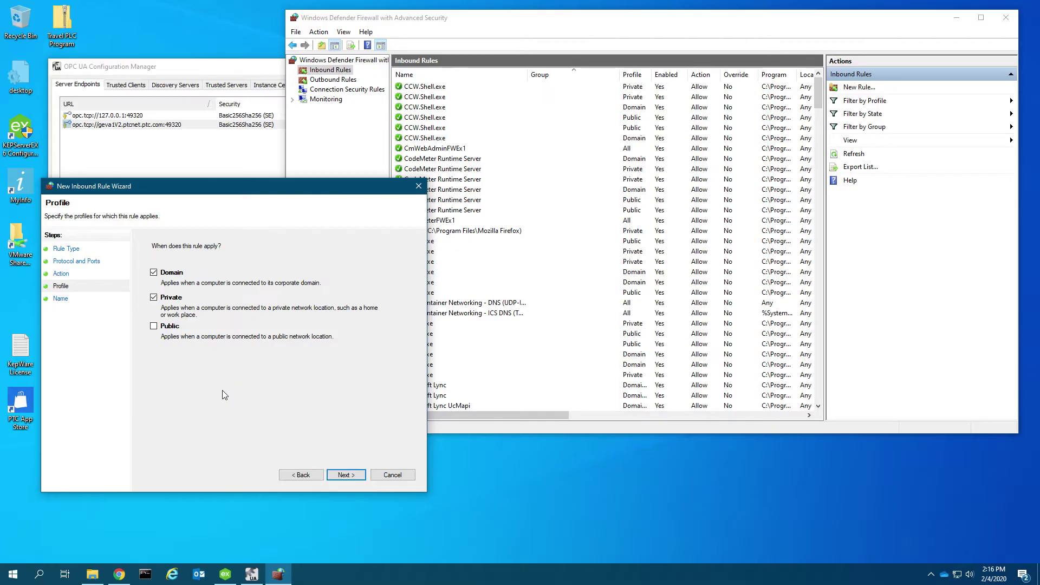
{"action": "left_click", "coordinate": [358, 476]}
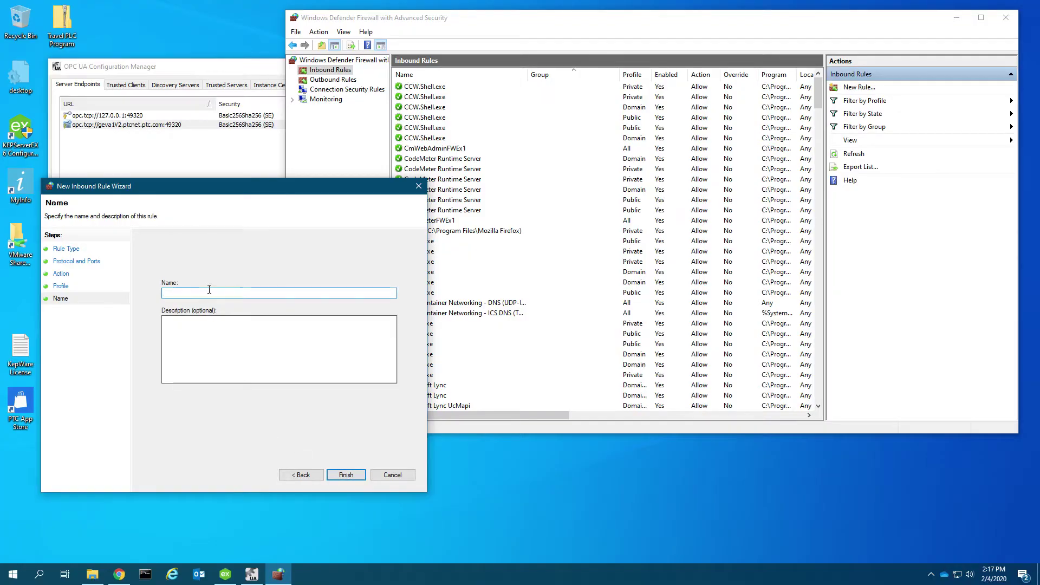
Step: Name the rule 'OPC UA Server Interface (KepWare)', finish it, and select it in the sorted list
{"action": "type", "text": "OPC"}
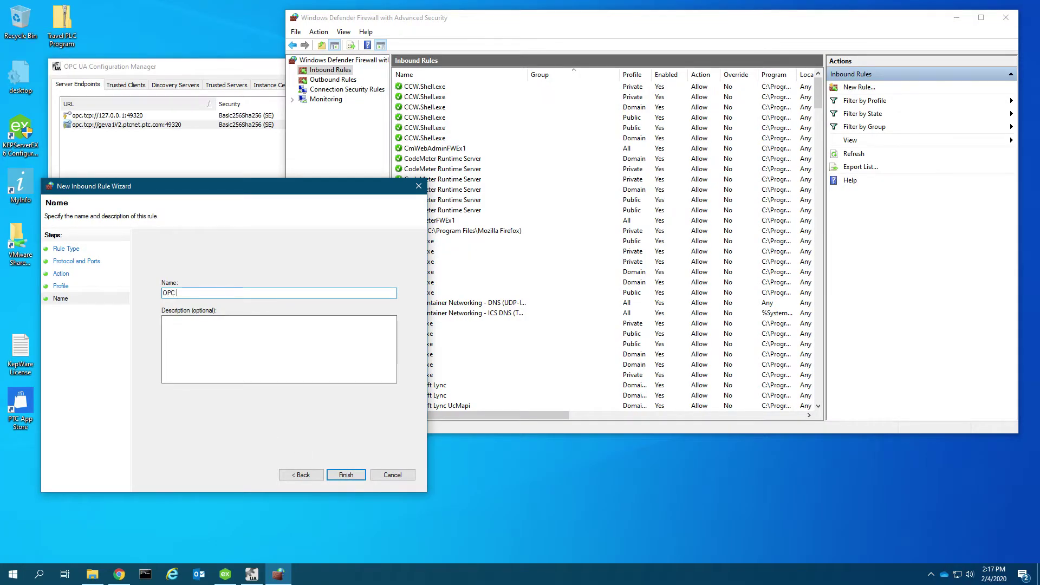
{"action": "type", "text": " Server"}
{"action": "key", "text": "BackSpace"}
{"action": "key", "text": "BackSpace"}
{"action": "key", "text": "BackSpace"}
{"action": "key", "text": "BackSpace"}
{"action": "key", "text": "BackSpace"}
{"action": "key", "text": "BackSpace"}
{"action": "type", "text": "UA Server Interface"}
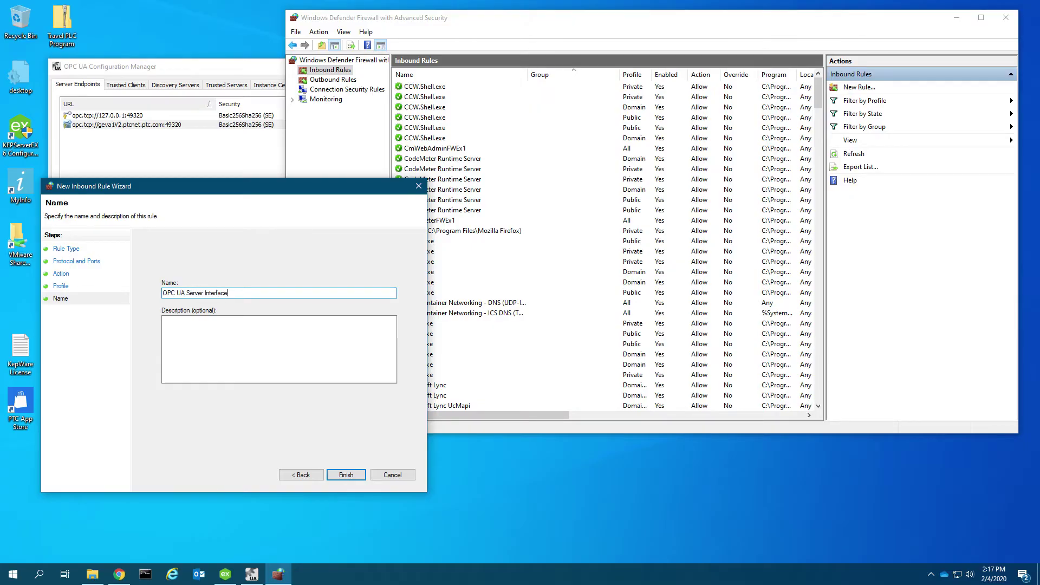
{"action": "type", "text": " (Kep"}
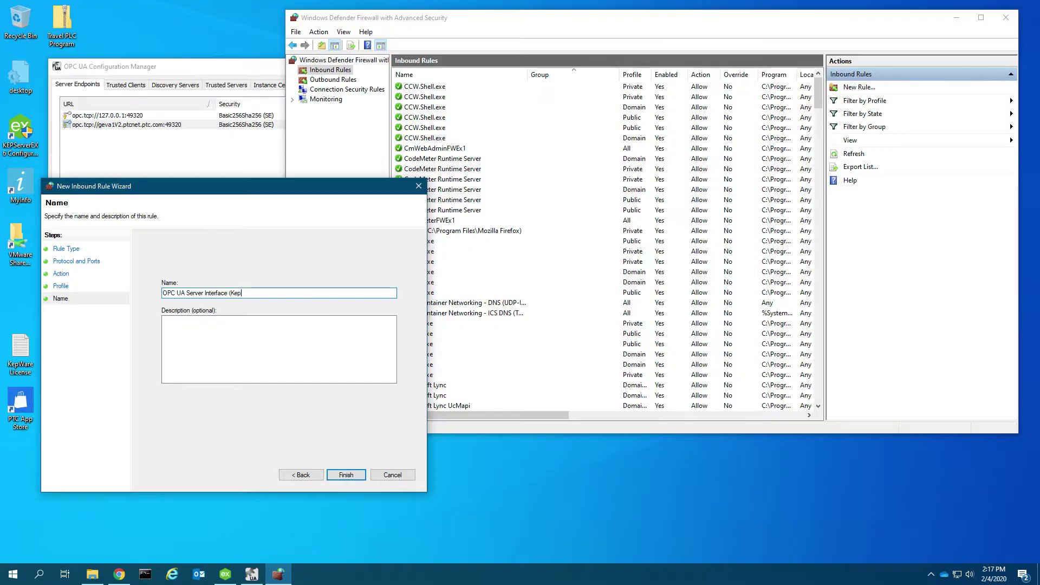
{"action": "type", "text": "Ware)"}
{"action": "left_click", "coordinate": [242, 339]}
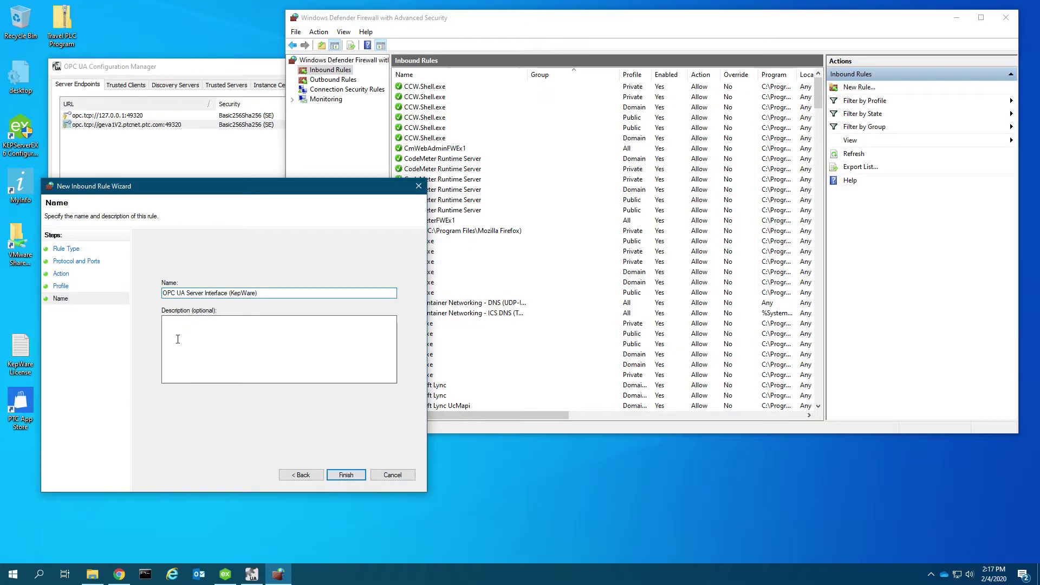
{"action": "left_click", "coordinate": [345, 475]}
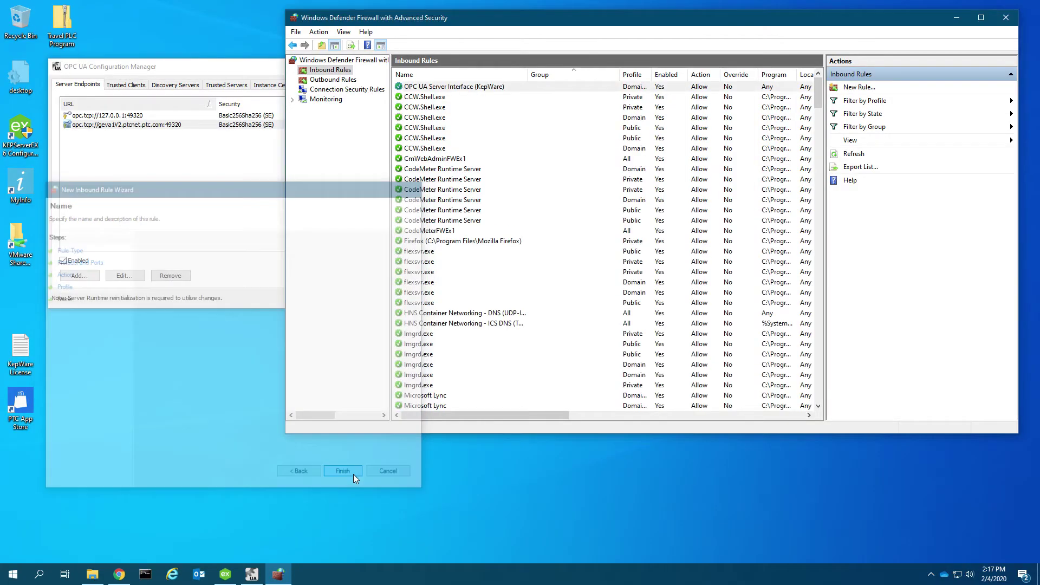
{"action": "left_click", "coordinate": [471, 279]}
{"action": "left_click", "coordinate": [429, 75]}
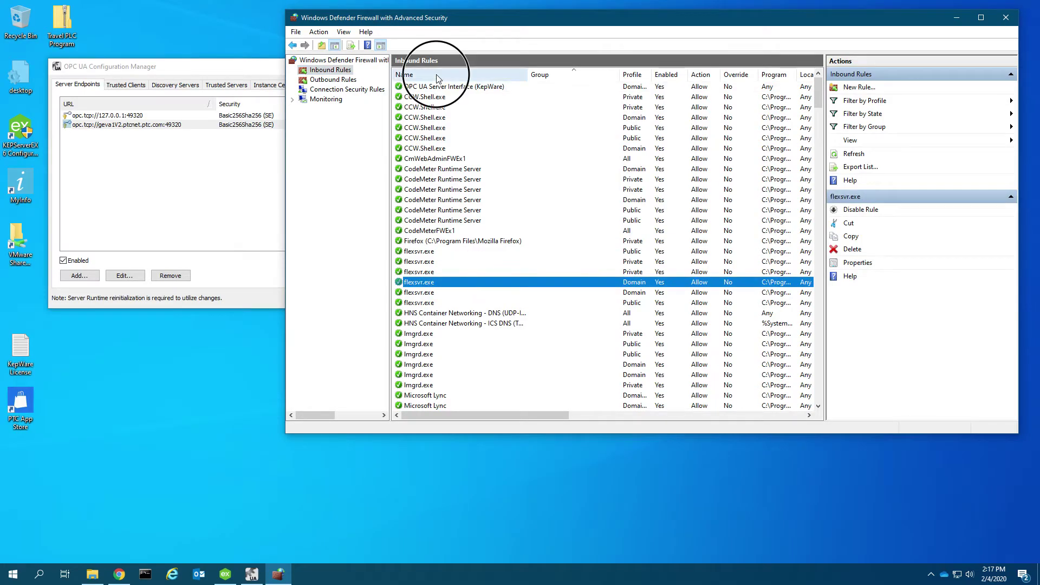
{"action": "left_click", "coordinate": [445, 128]}
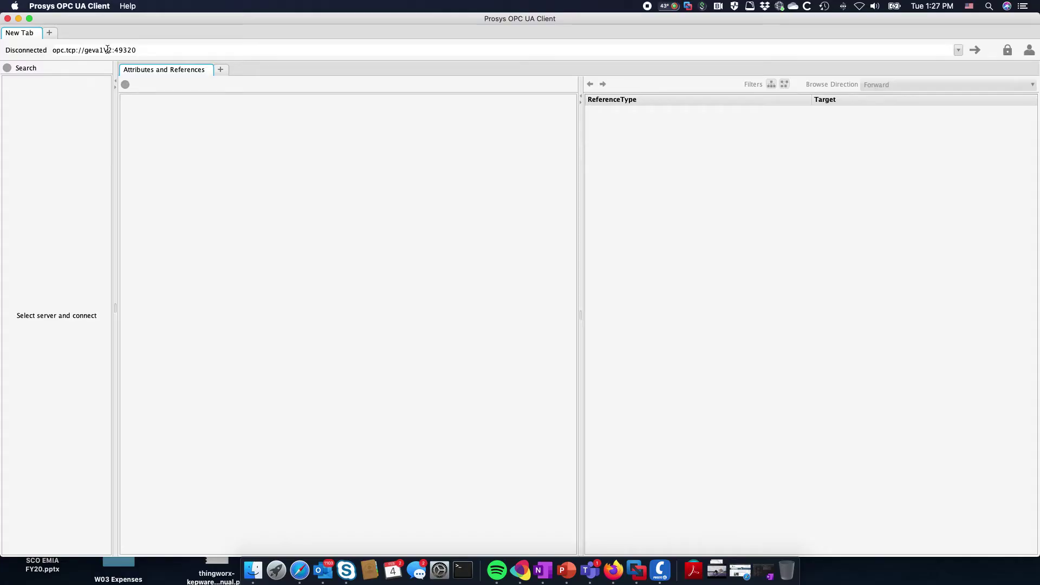
Step: Connect to opc.tcp://geva1V2:49320 using Sign & Encrypt Basic256SHA256 security
{"action": "key", "text": "Return"}
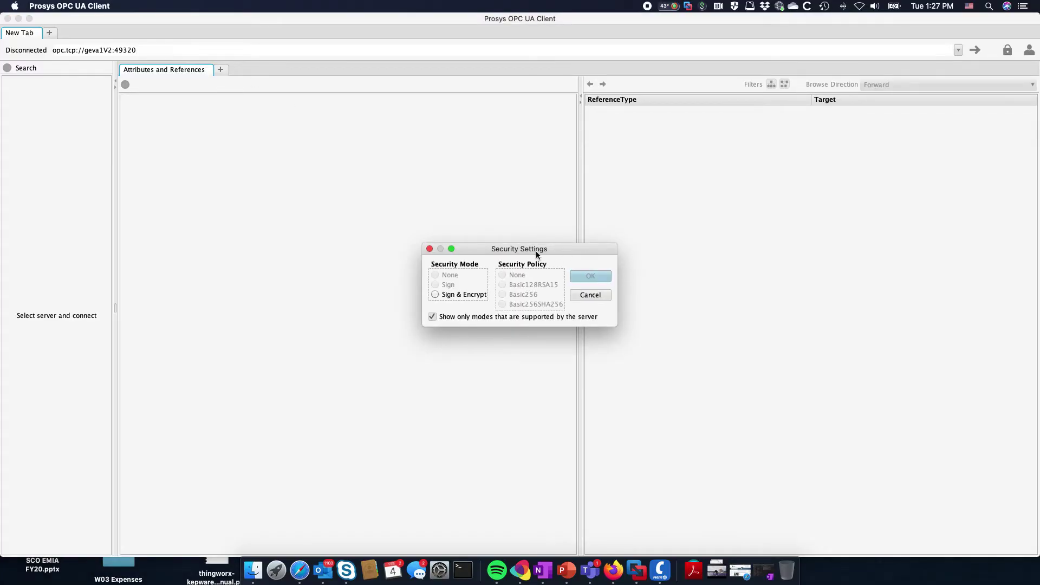
{"action": "left_click_drag", "start_coordinate": [539, 249], "coordinate": [467, 216]}
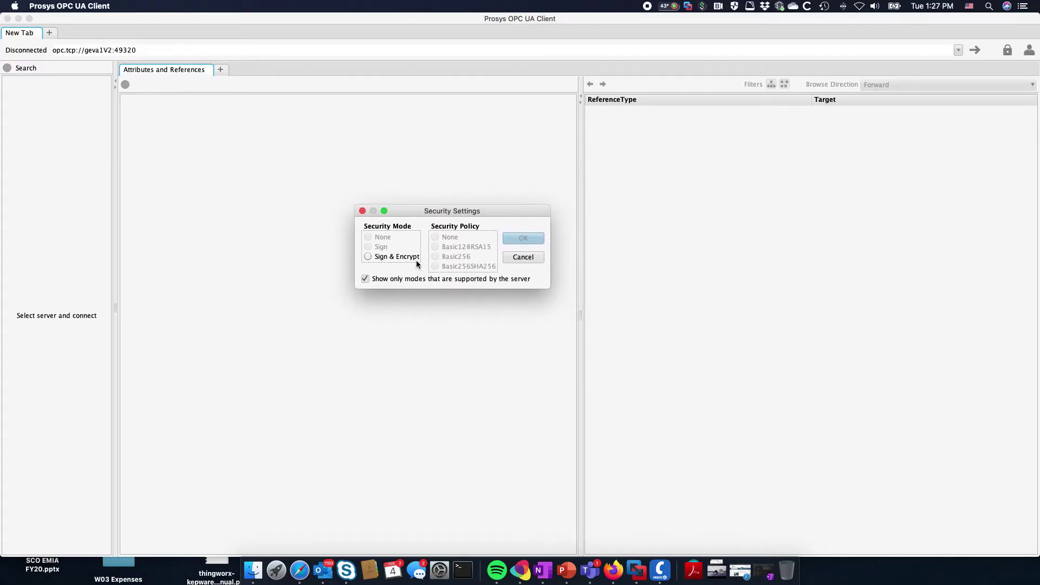
{"action": "left_click", "coordinate": [368, 258]}
{"action": "left_click", "coordinate": [523, 238]}
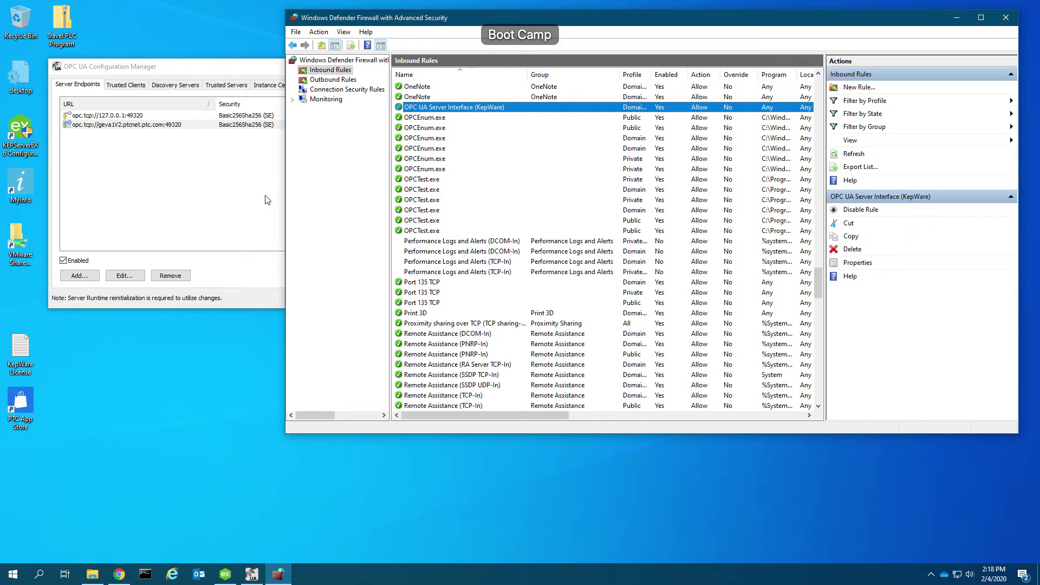
Step: Trust the ProsysOpcUaClient certificate under Trusted Clients in OPC UA Configuration Manager
{"action": "left_click", "coordinate": [252, 283]}
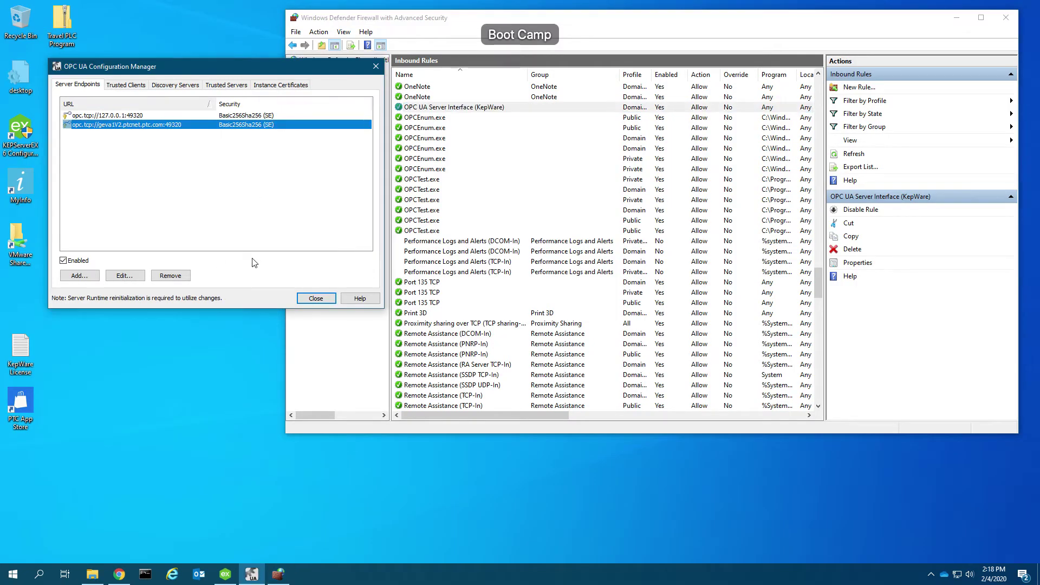
{"action": "left_click", "coordinate": [137, 87]}
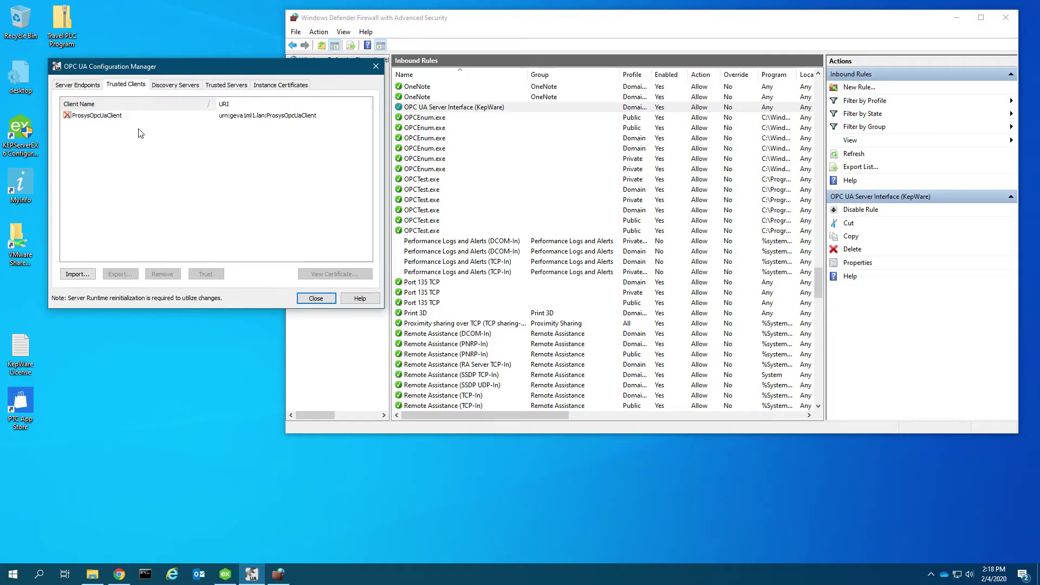
{"action": "left_click", "coordinate": [124, 115]}
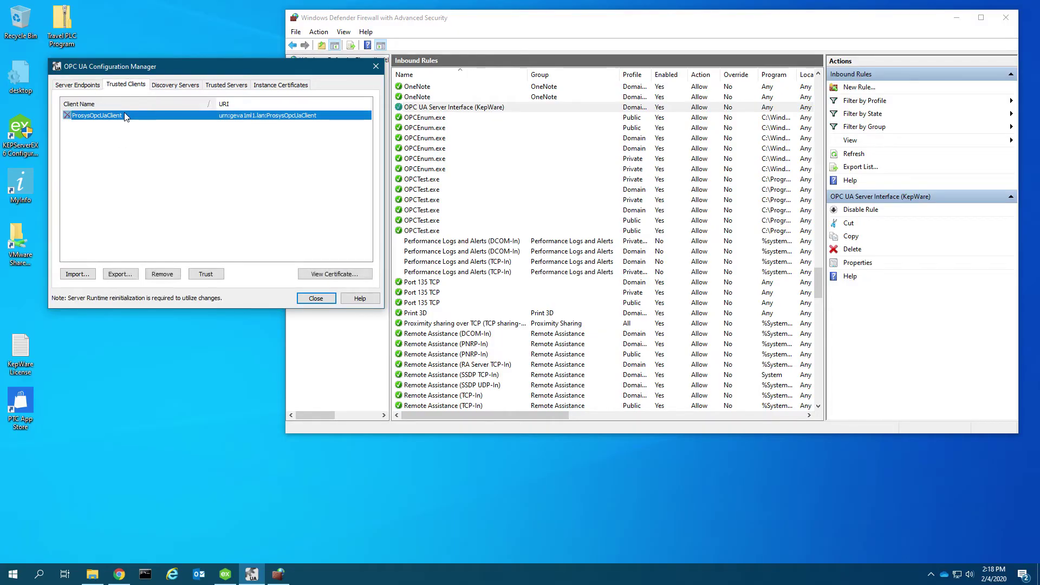
{"action": "left_click", "coordinate": [207, 273]}
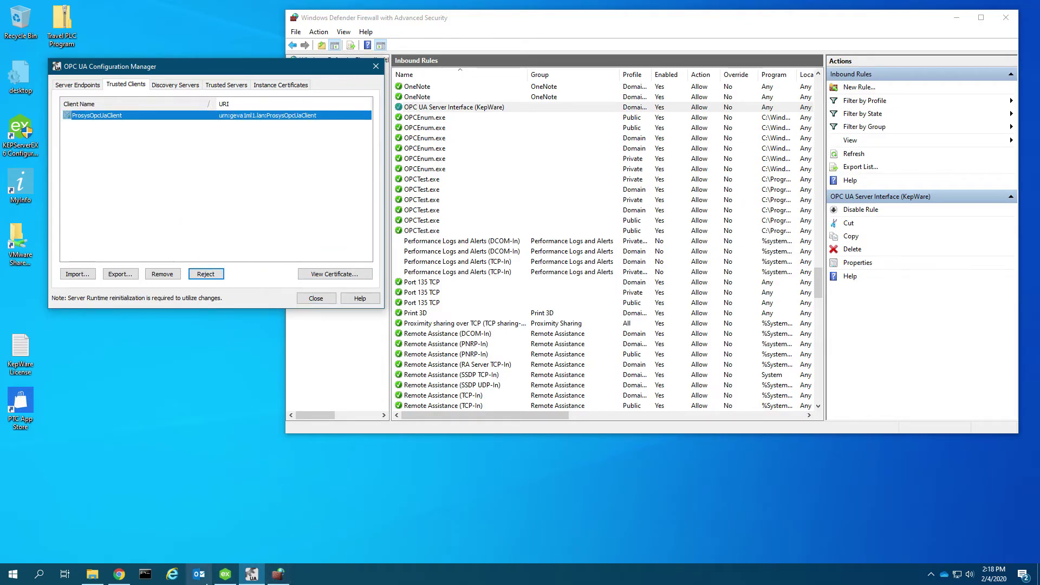
Step: Reinitialize the KEPServerEX runtime to apply the trust, then switch back to the Mac
{"action": "left_click", "coordinate": [226, 567]}
{"action": "left_click", "coordinate": [106, 34]}
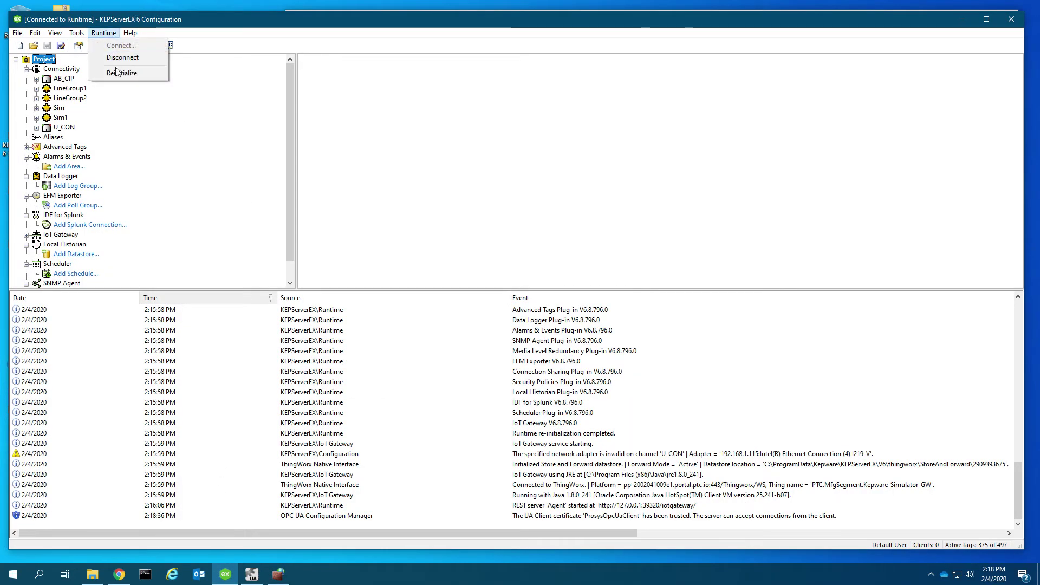
{"action": "left_click", "coordinate": [116, 72]}
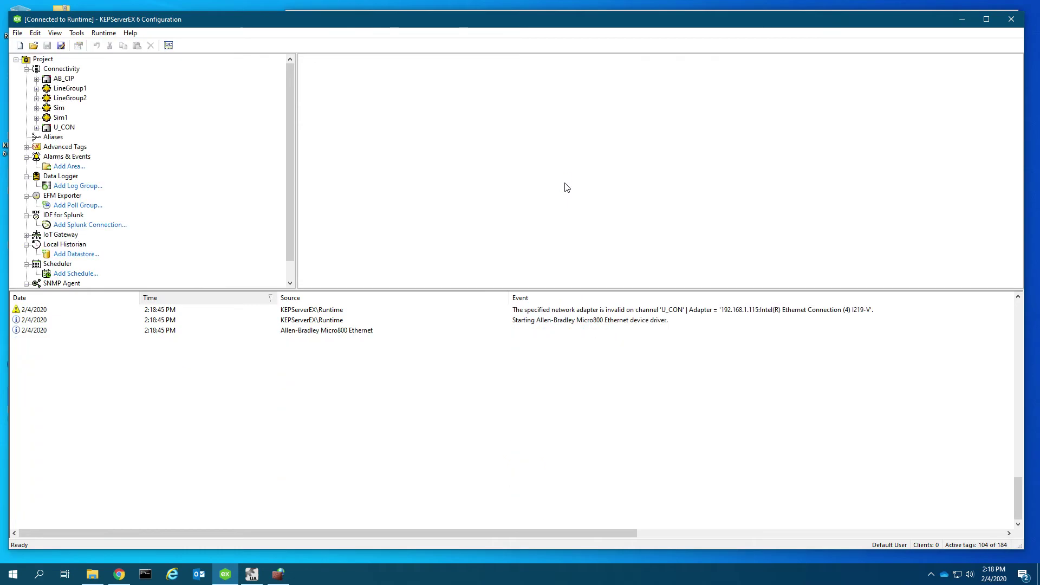
{"action": "key", "text": "ctrl+Left"}
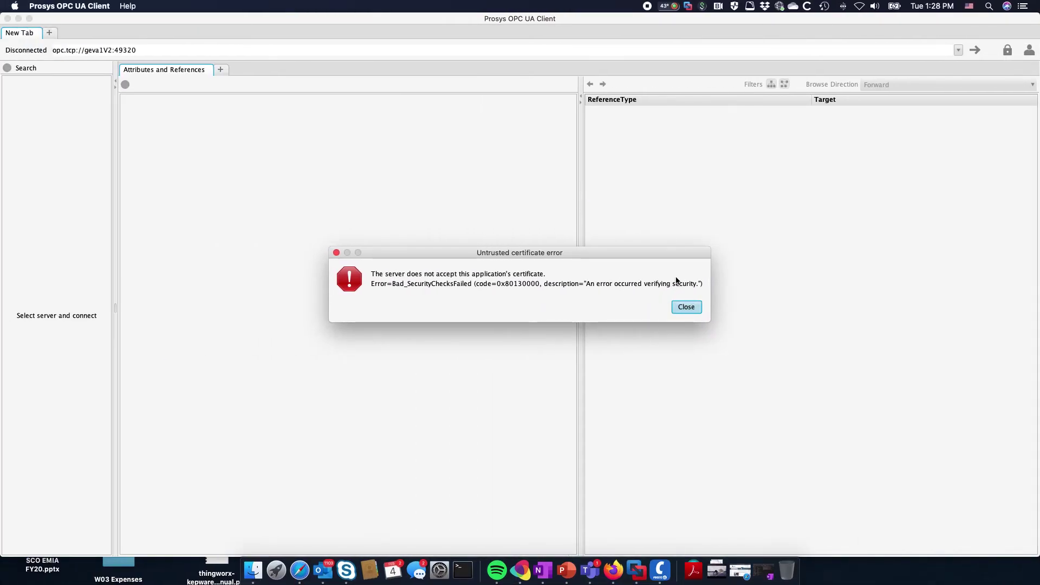
Step: Dismiss the certificate error, reconnect to KEPServerEX/UA on geva1V2, widen the tree, and expand Objects
{"action": "left_click", "coordinate": [685, 307]}
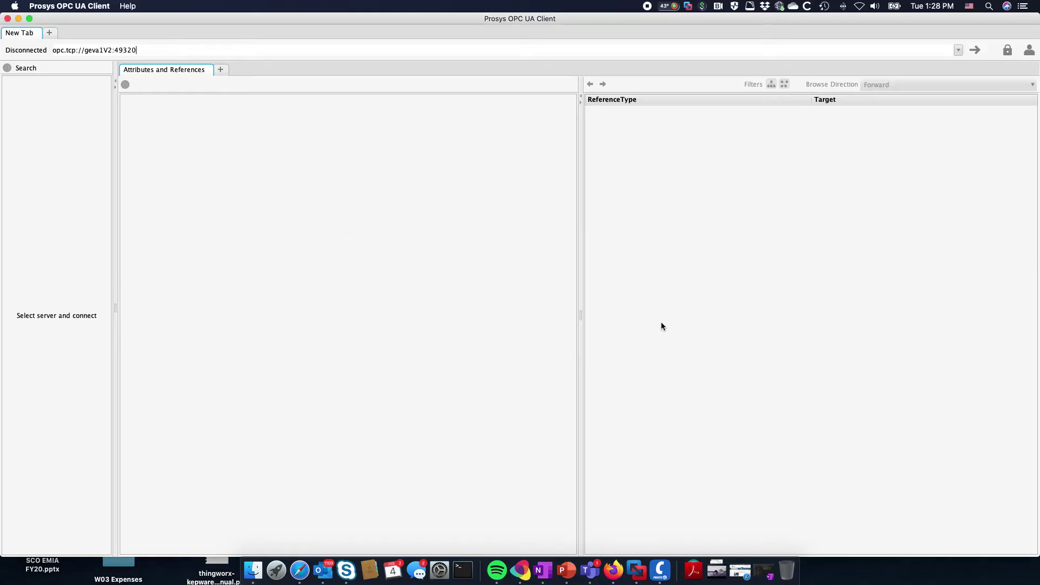
{"action": "left_click", "coordinate": [335, 51]}
{"action": "key", "text": "Return"}
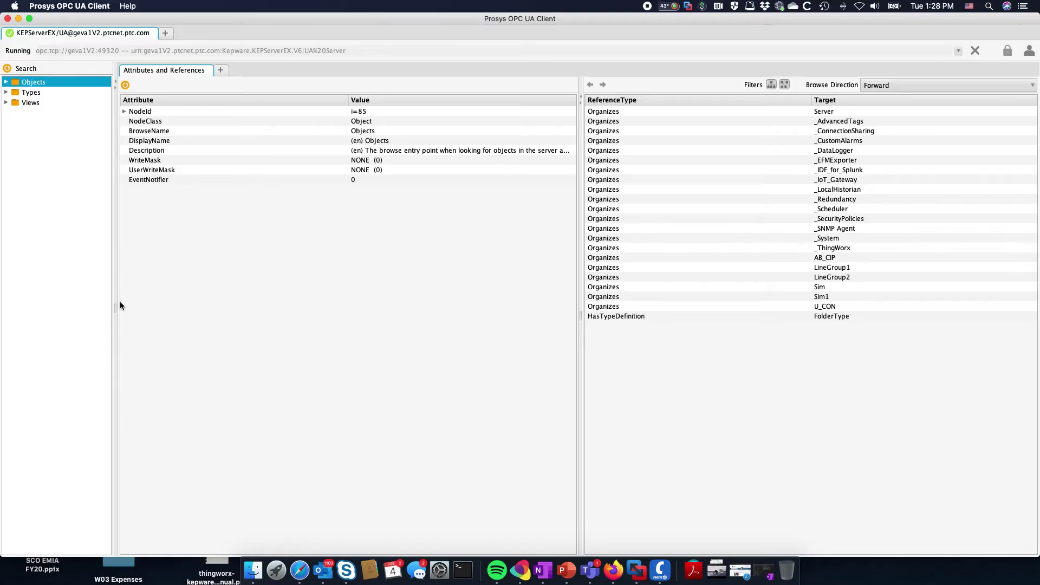
{"action": "left_click_drag", "start_coordinate": [115, 307], "coordinate": [213, 315]}
{"action": "left_click", "coordinate": [5, 83]}
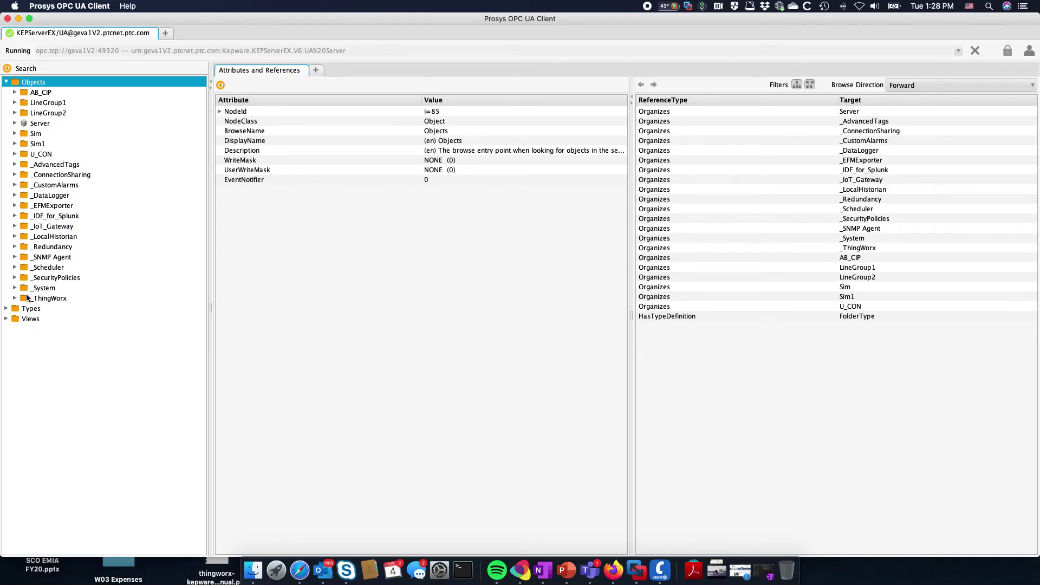
Step: Expand _AdvancedTags and monitor the Current tag of 1-1_SinkingEDM in the Data View
{"action": "left_click", "coordinate": [14, 164]}
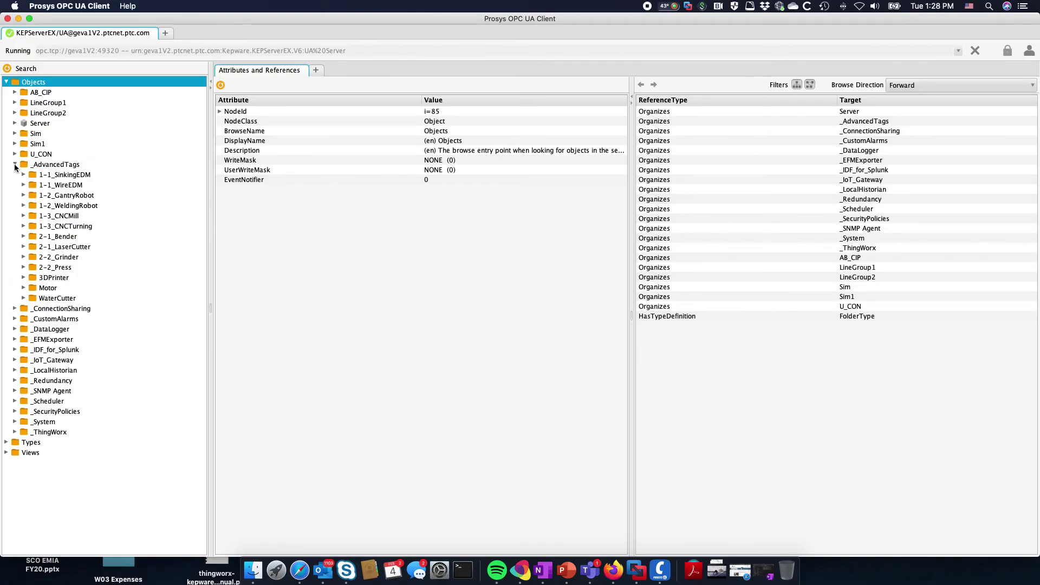
{"action": "left_click", "coordinate": [52, 175]}
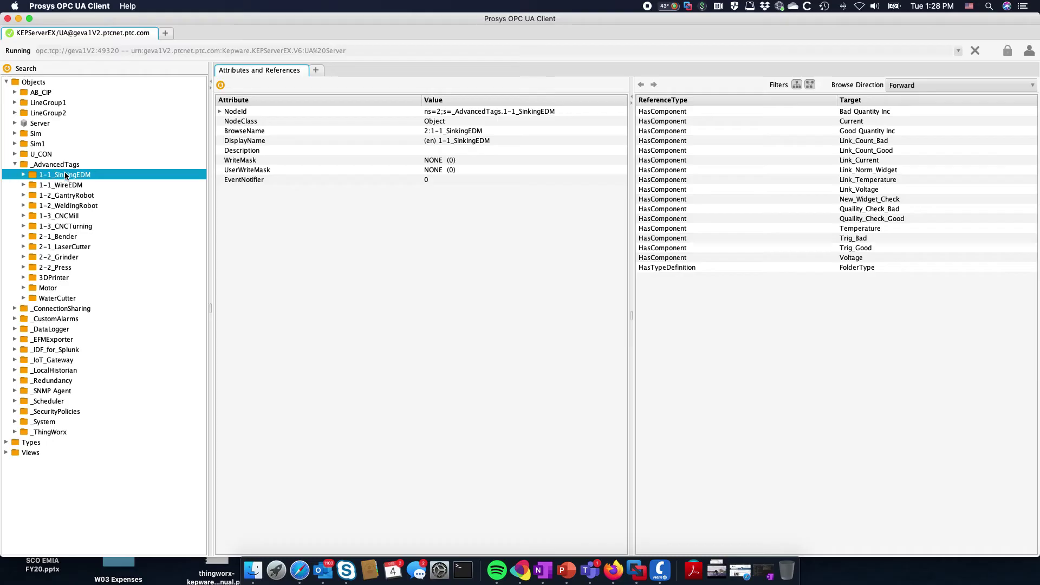
{"action": "left_click", "coordinate": [24, 174]}
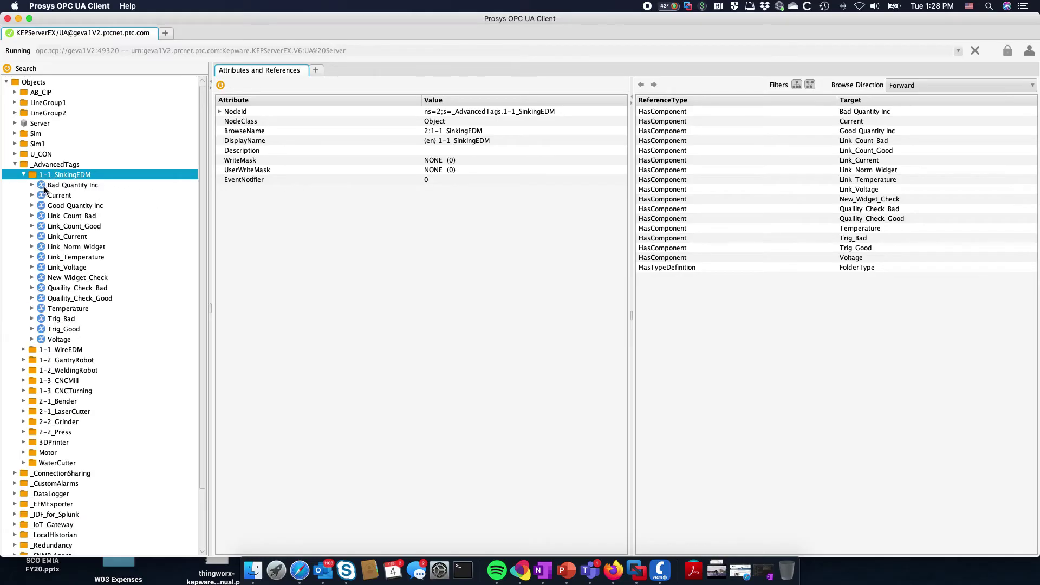
{"action": "left_click", "coordinate": [64, 196]}
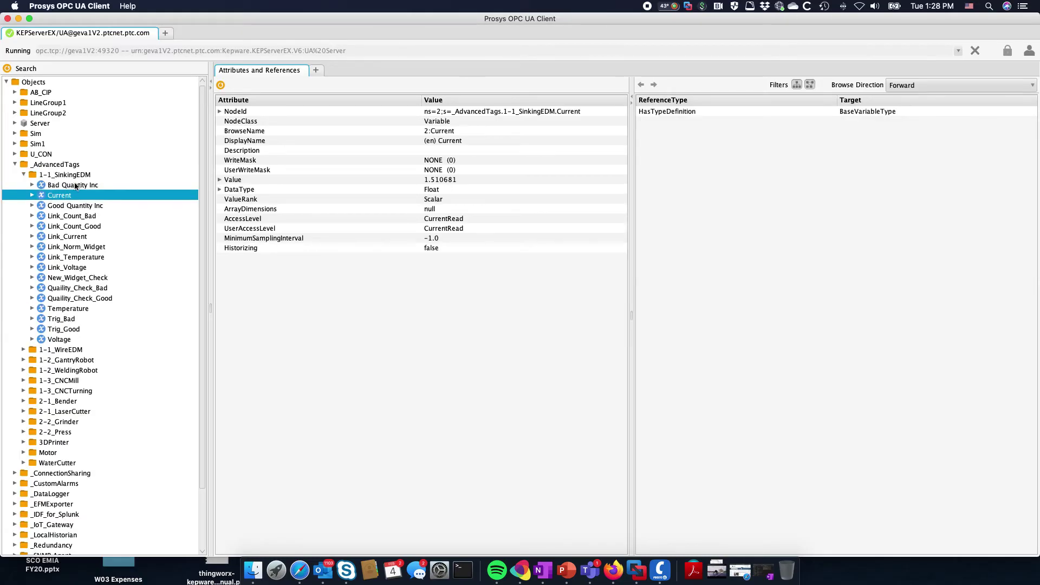
{"action": "right_click", "coordinate": [66, 198]}
{"action": "left_click", "coordinate": [115, 216]}
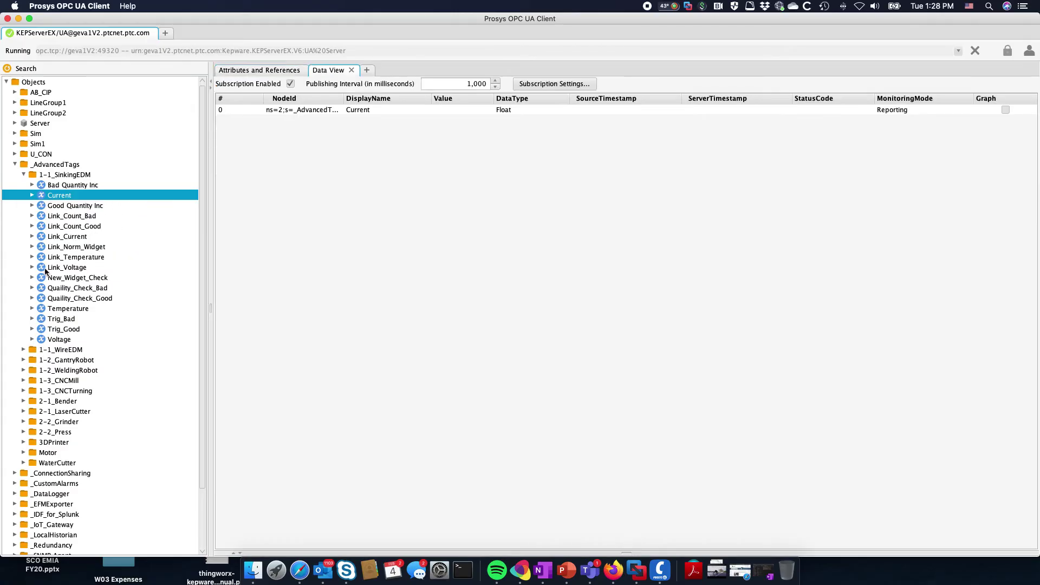
Step: Monitor the Current tag of 1-1_WireEDM, then collapse its folder
{"action": "left_click", "coordinate": [24, 350]}
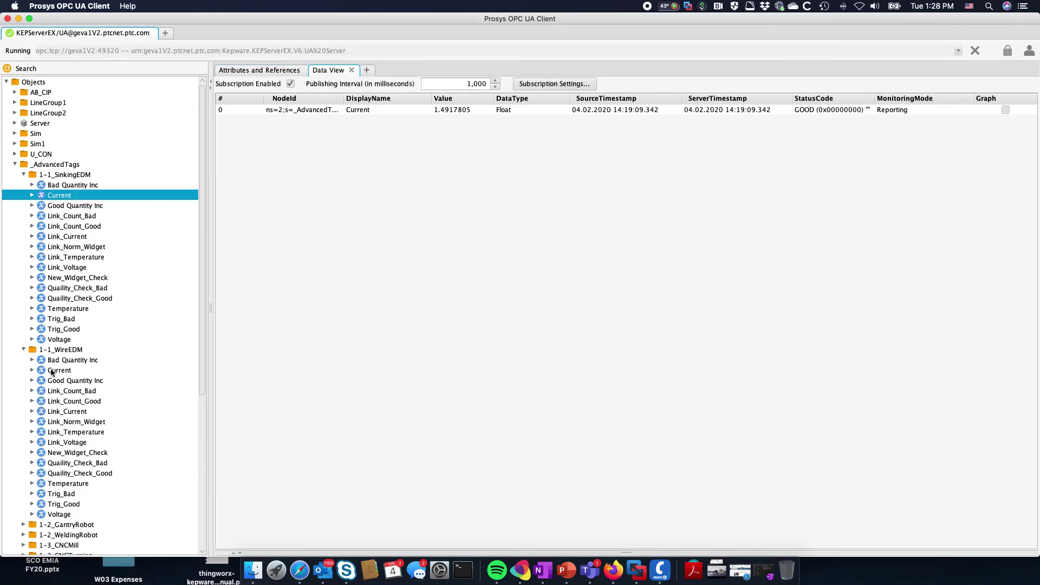
{"action": "right_click", "coordinate": [52, 371]}
{"action": "left_click", "coordinate": [70, 388]}
{"action": "left_click", "coordinate": [24, 350]}
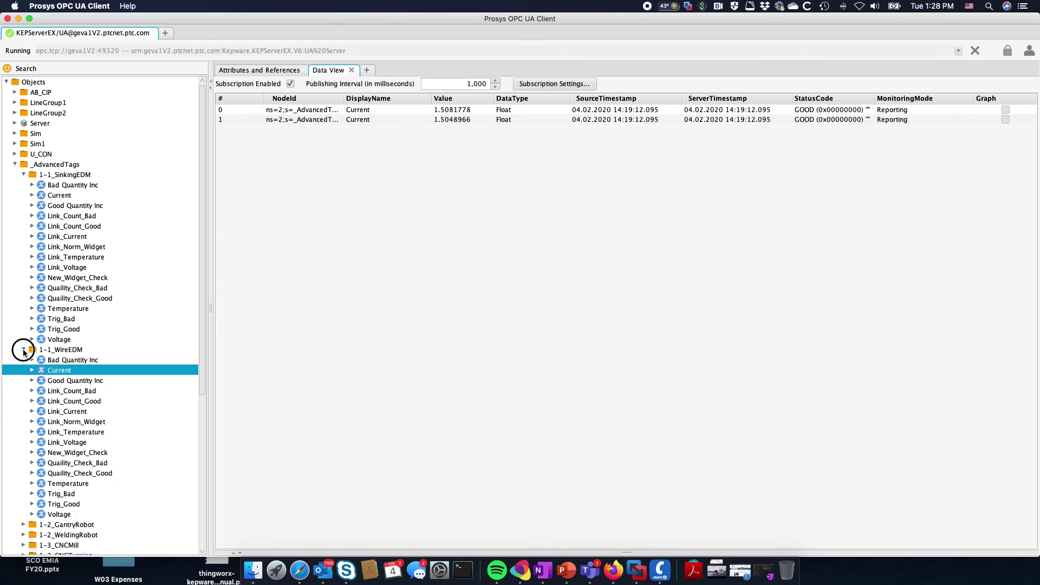
Step: Monitor the Current tag of 1-3_CNCMill and collapse the machine folders
{"action": "left_click", "coordinate": [23, 175]}
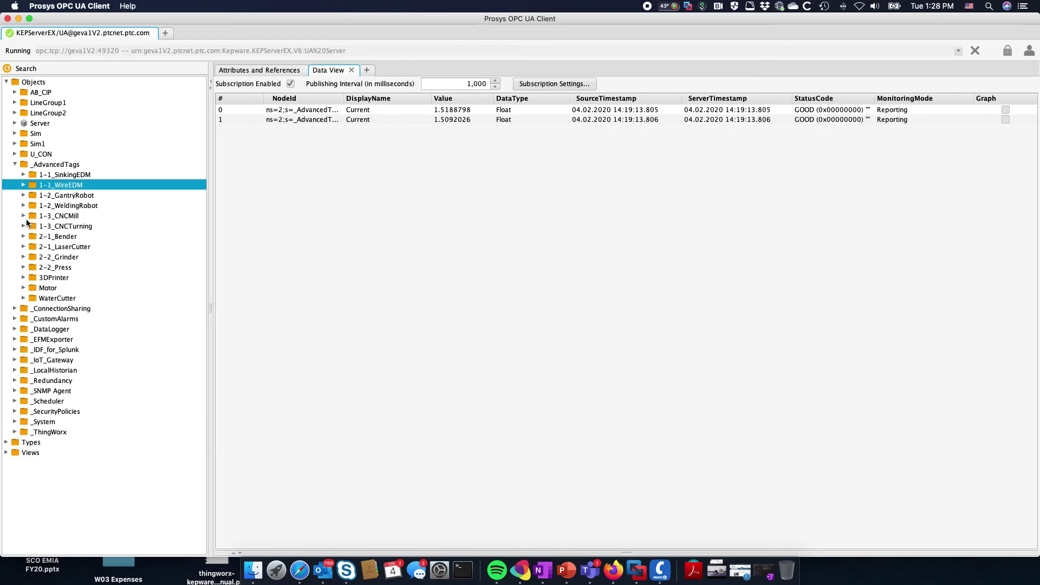
{"action": "left_click", "coordinate": [23, 216]}
{"action": "right_click", "coordinate": [48, 237]}
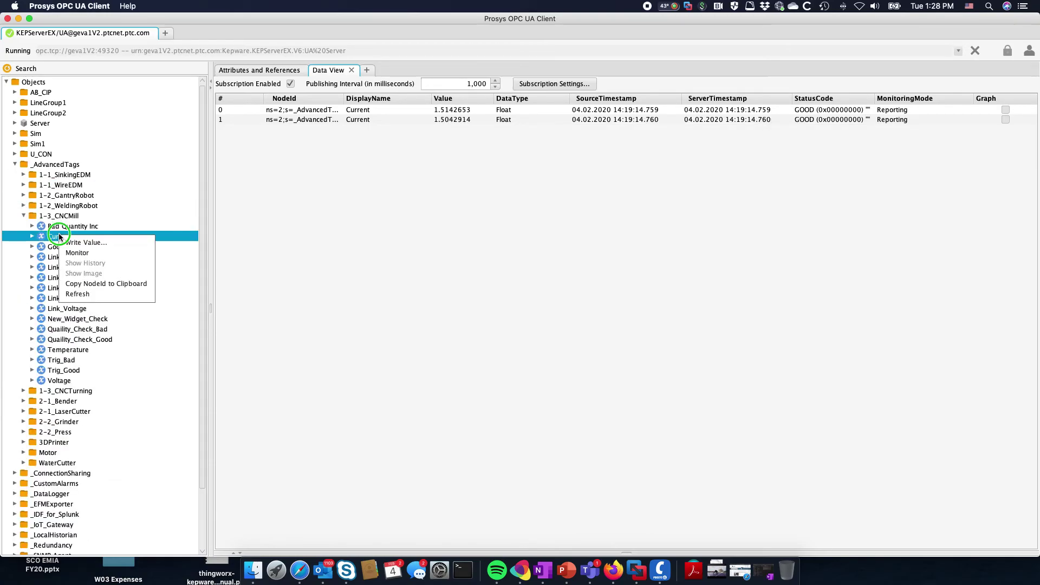
{"action": "left_click", "coordinate": [96, 256]}
{"action": "left_click", "coordinate": [24, 216]}
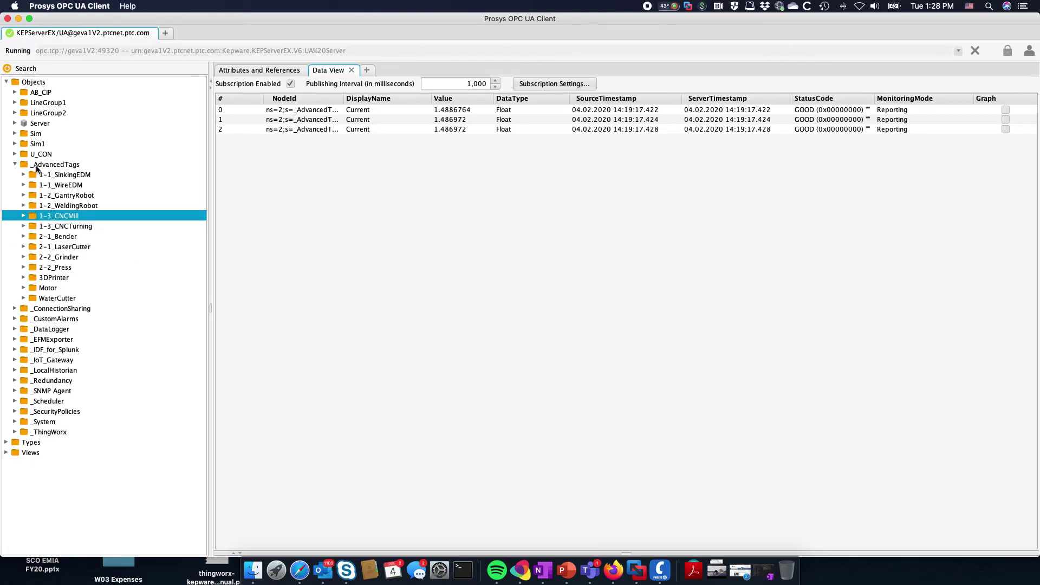
{"action": "left_click", "coordinate": [34, 164]}
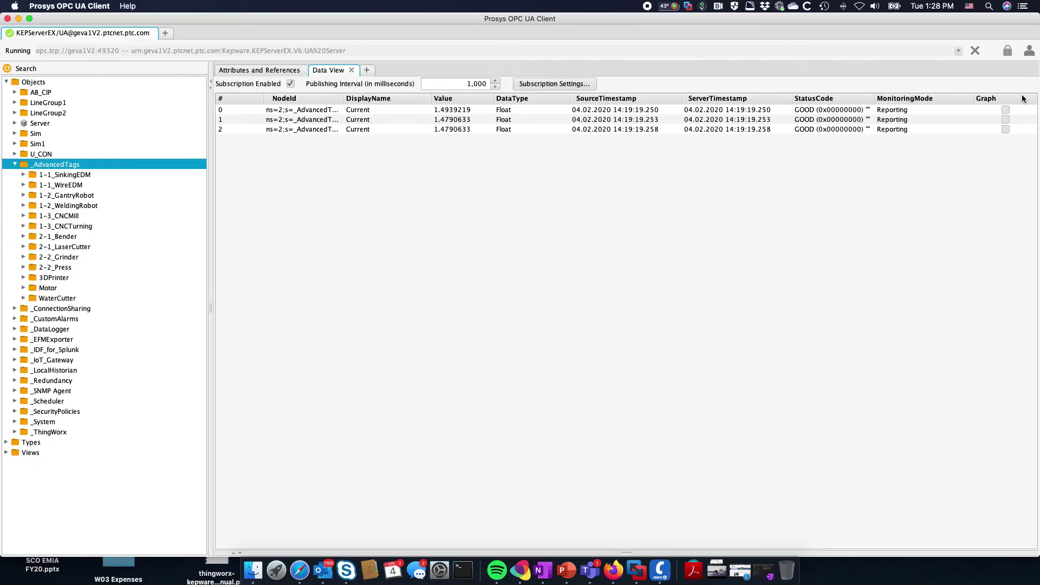
Step: Turn on graphing for the SinkingEDM, WireEDM and CNCMill Current tag rows
{"action": "left_click", "coordinate": [1006, 109]}
{"action": "left_click", "coordinate": [1006, 119]}
{"action": "left_click", "coordinate": [1005, 130]}
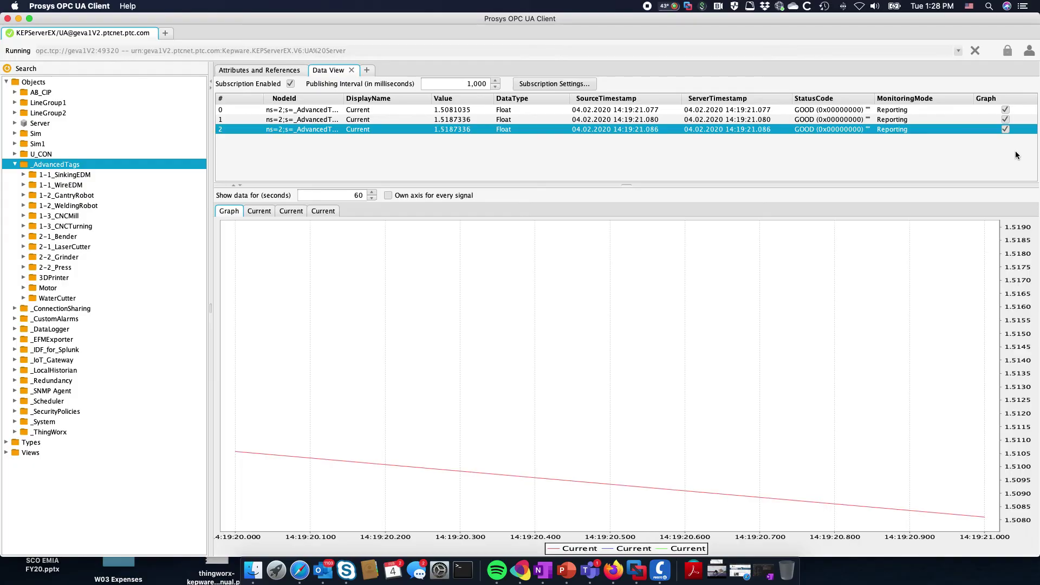